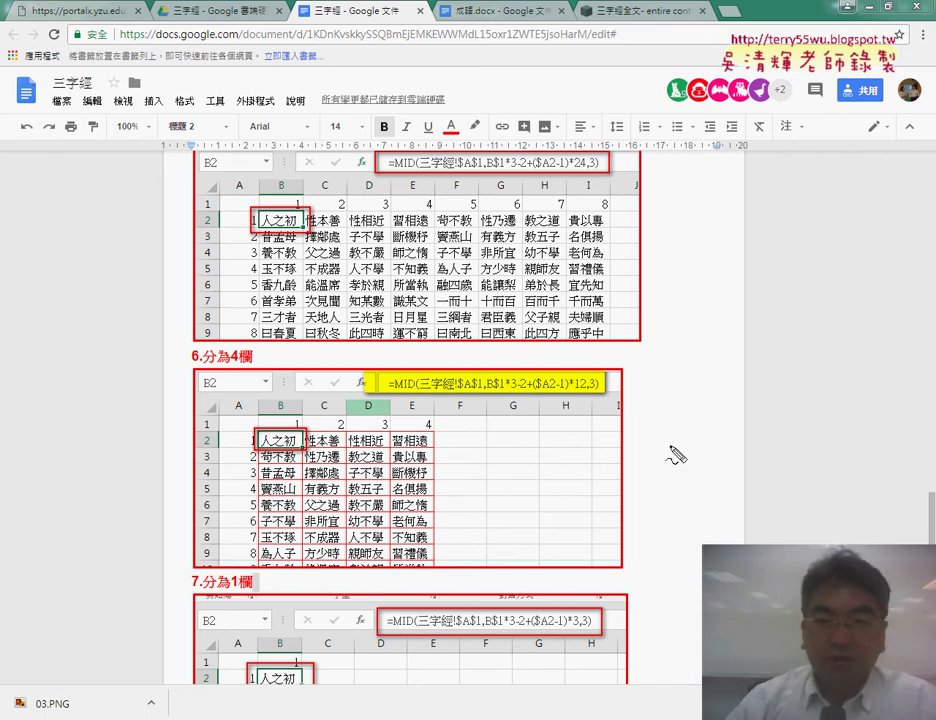
# Underline the 24 and 3 multipliers and 人之初 in the document, then erase the marks
pyautogui.moveTo(568, 171); pyautogui.dragTo(587, 171)
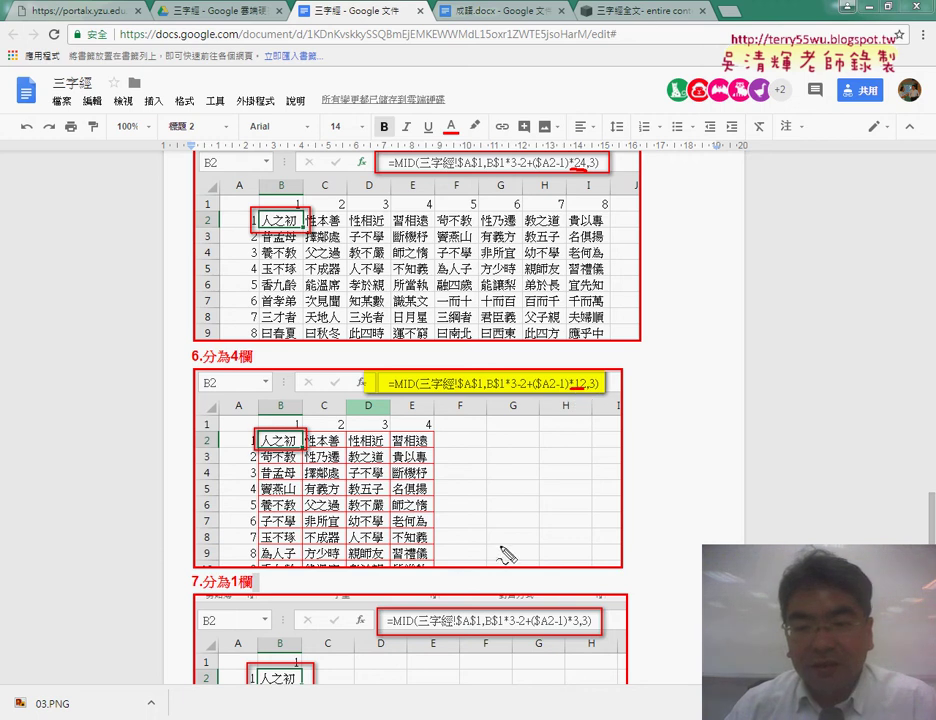
pyautogui.moveTo(569, 626); pyautogui.dragTo(584, 626)
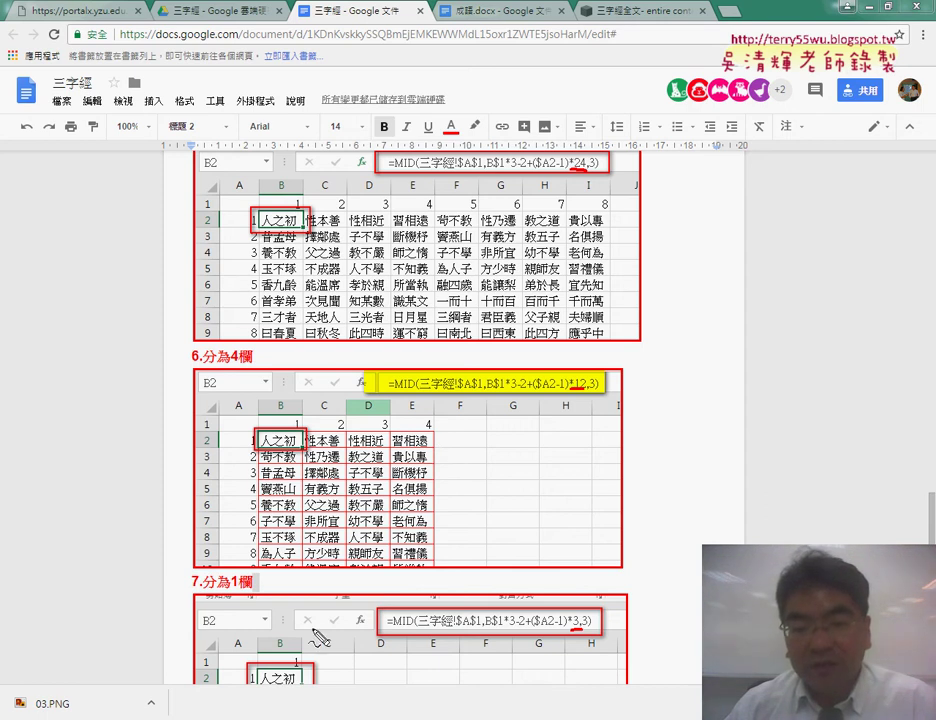
pyautogui.moveTo(258, 688); pyautogui.dragTo(303, 688)
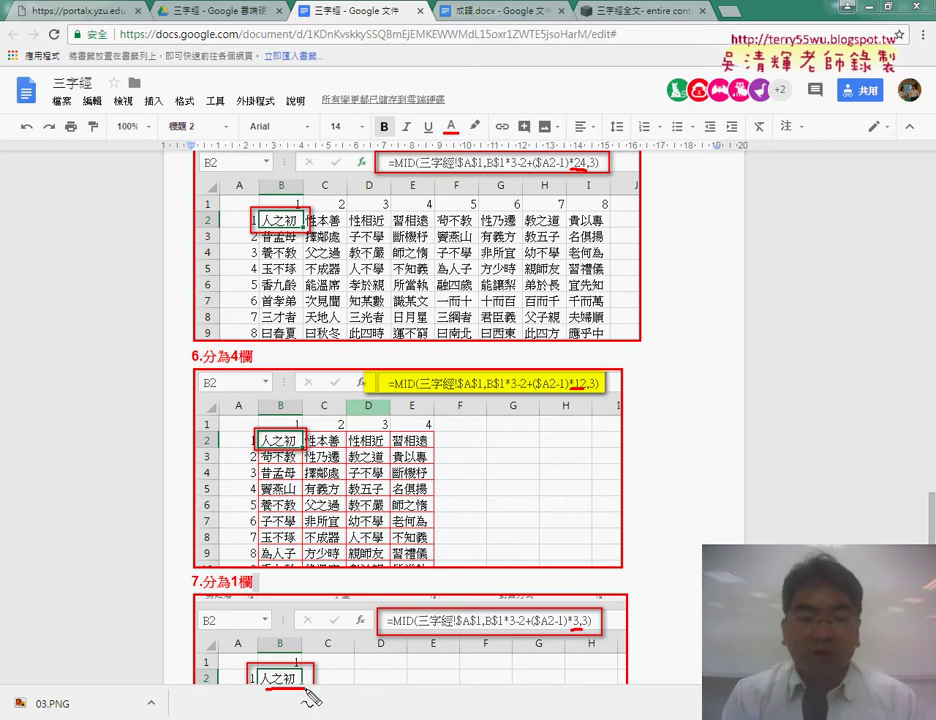
pyautogui.press('Escape')
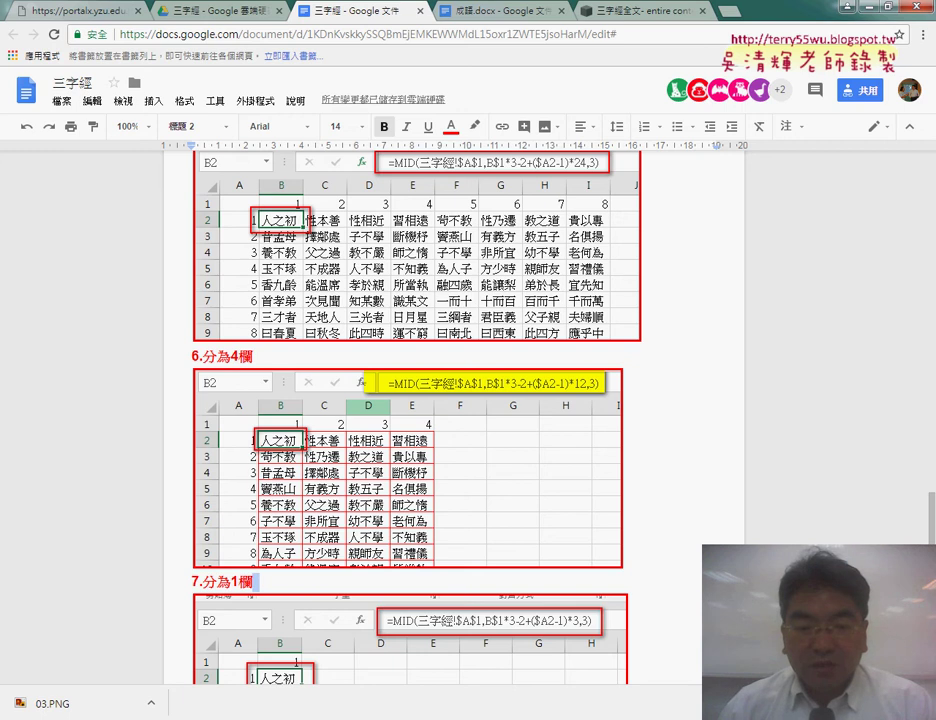
pyautogui.scroll(1, 311, 253)
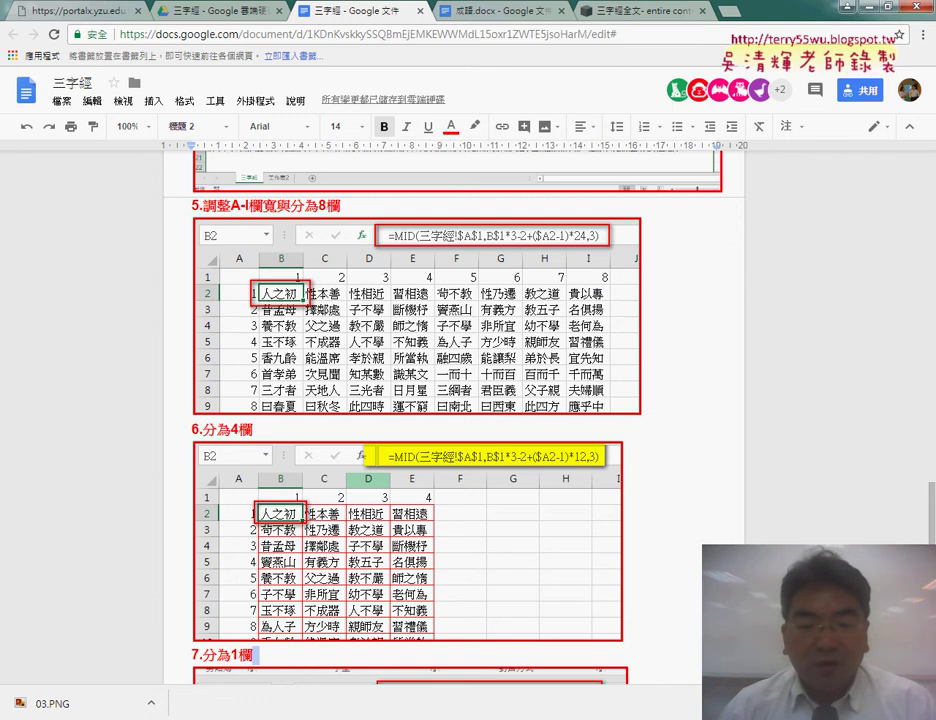
# On the MIDX8&COLUMN&ROW sheet, delete the table contents across columns A–H and return to A1
pyautogui.moveTo(292, 718)
pyautogui.click(269, 579)
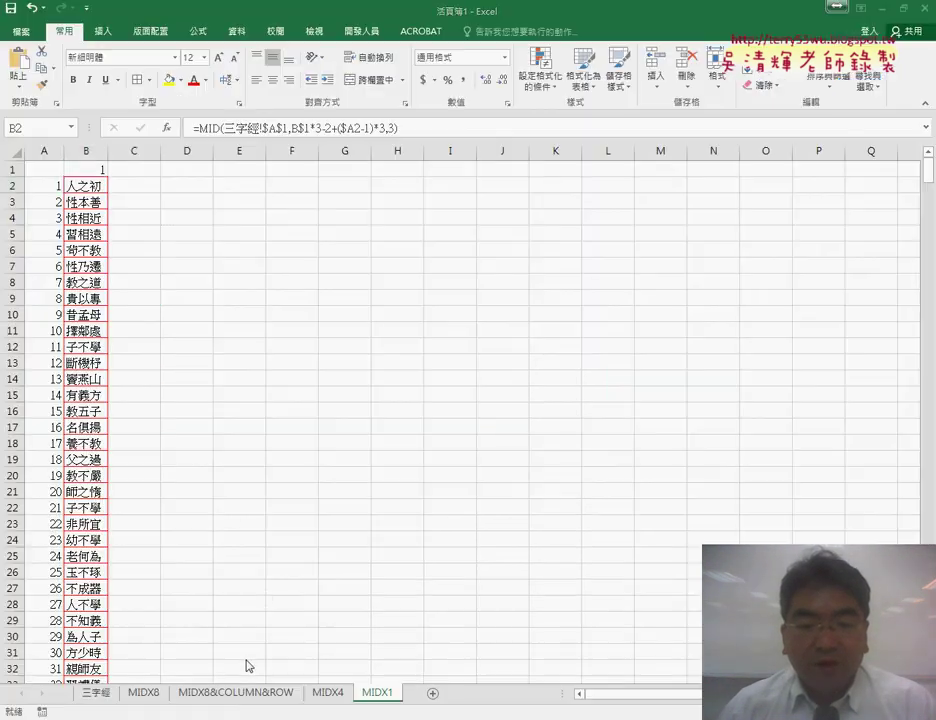
pyautogui.click(237, 693)
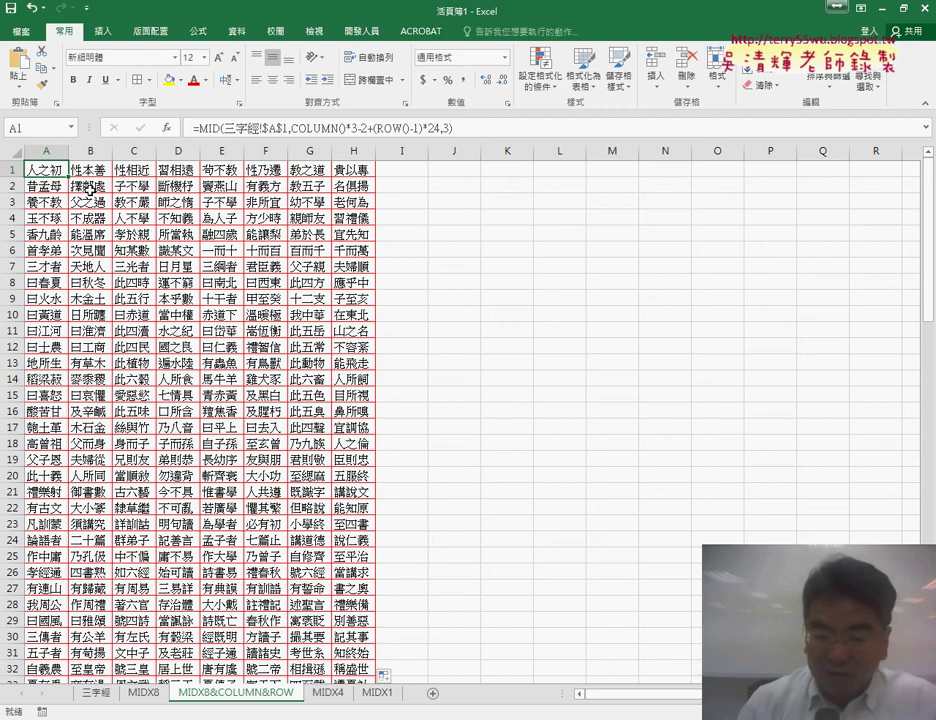
pyautogui.hotkey('ctrl', 'shift', 'Right')
pyautogui.hotkey('ctrl', 'shift', 'Down')
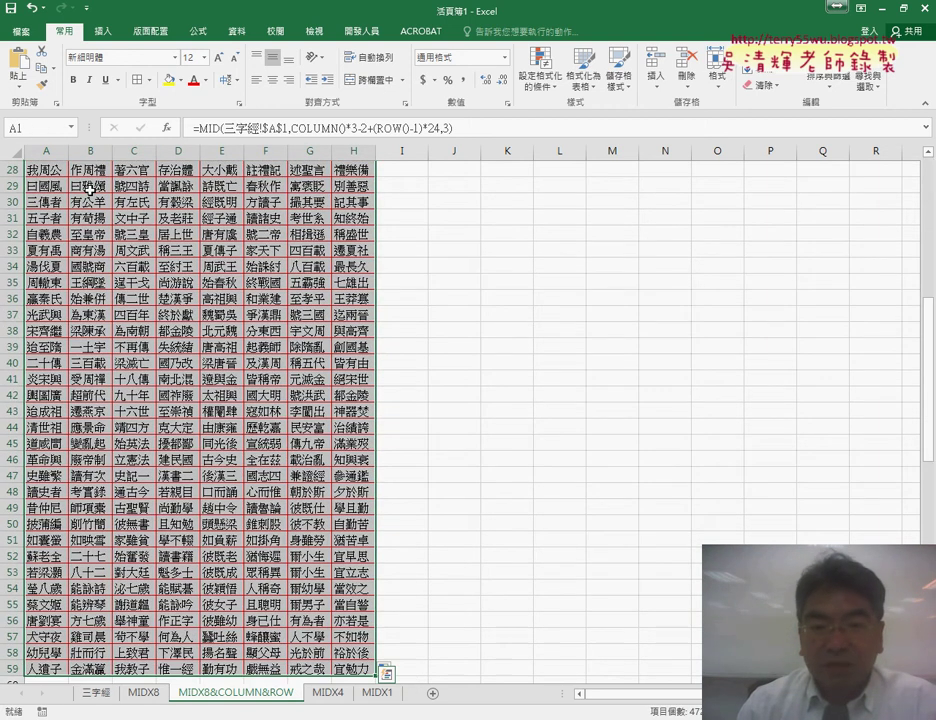
pyautogui.press('Delete')
pyautogui.scroll(9, 90, 190)
pyautogui.hotkey('ctrl', 'Home')
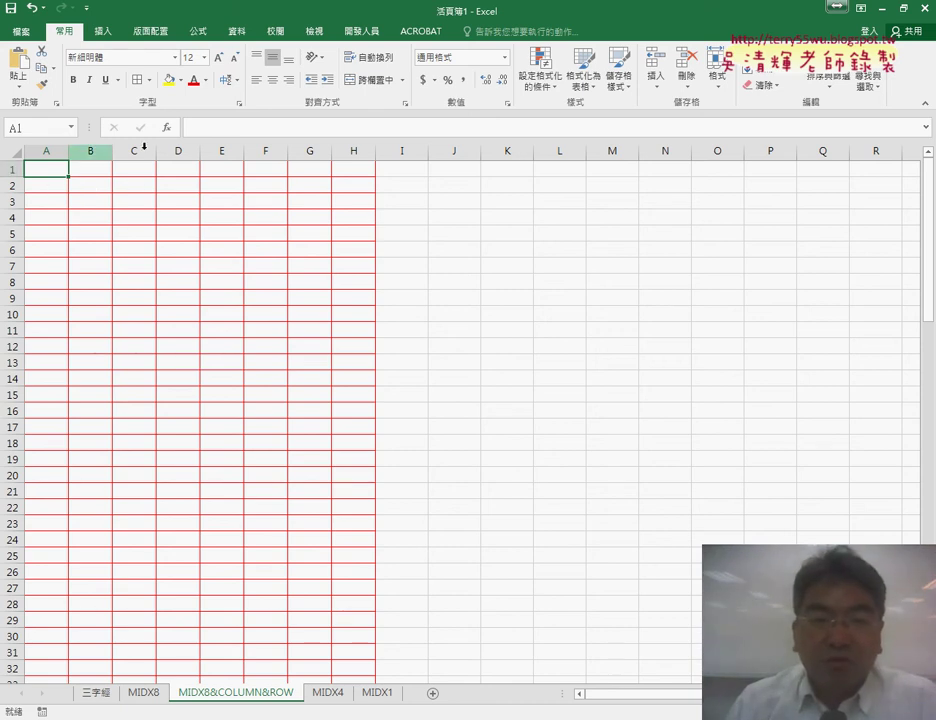
# Insert MID in A1 with the absolute source text 三字經!$A$1
pyautogui.click(166, 127)
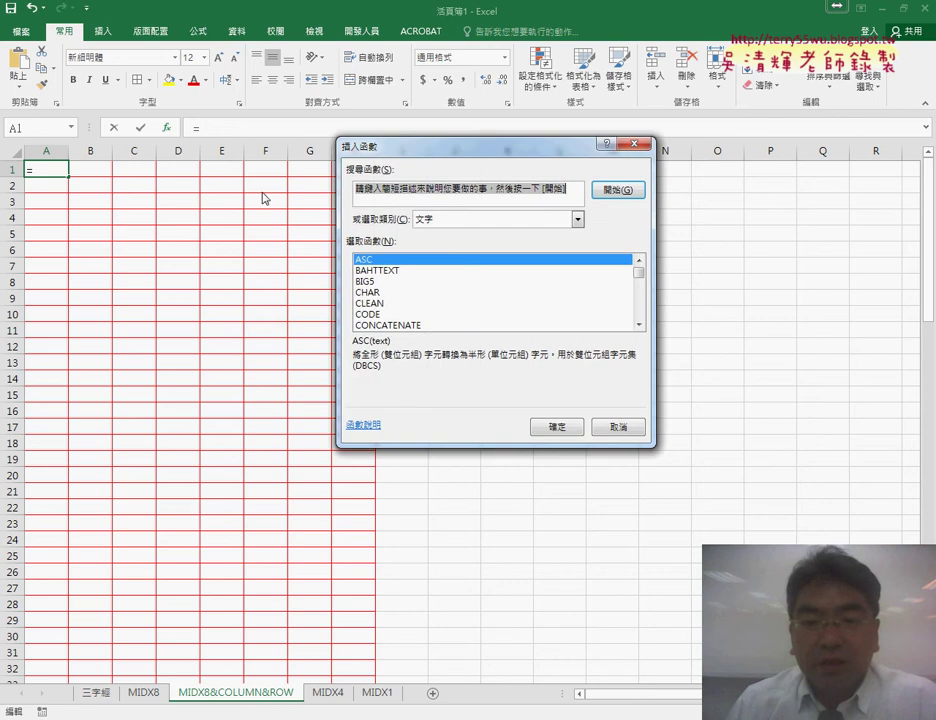
pyautogui.click(440, 228)
pyautogui.click(512, 325)
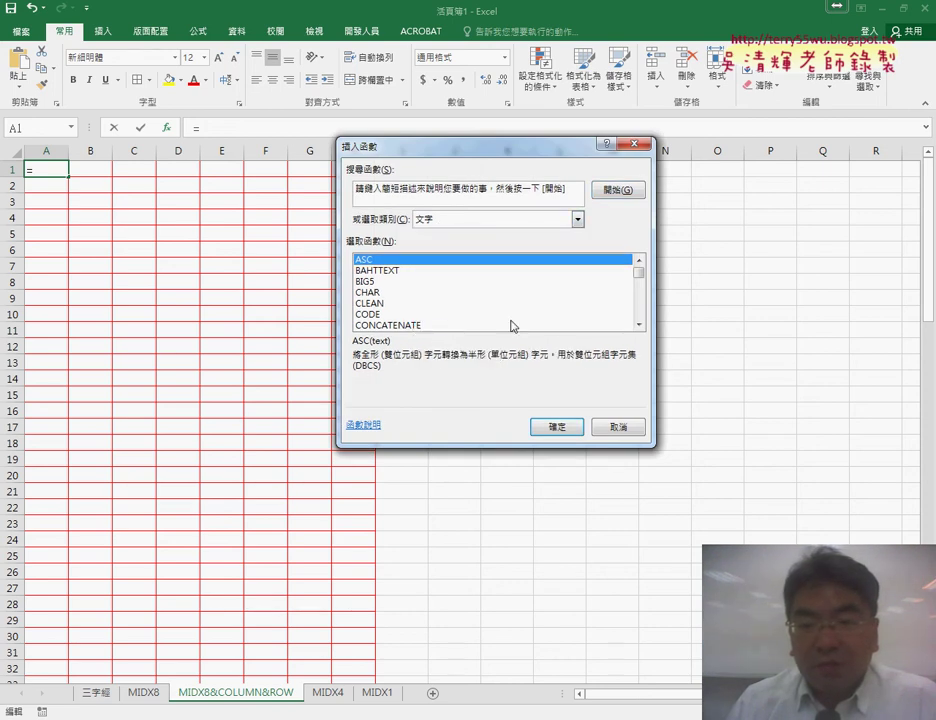
pyautogui.moveTo(640, 271); pyautogui.dragTo(641, 292)
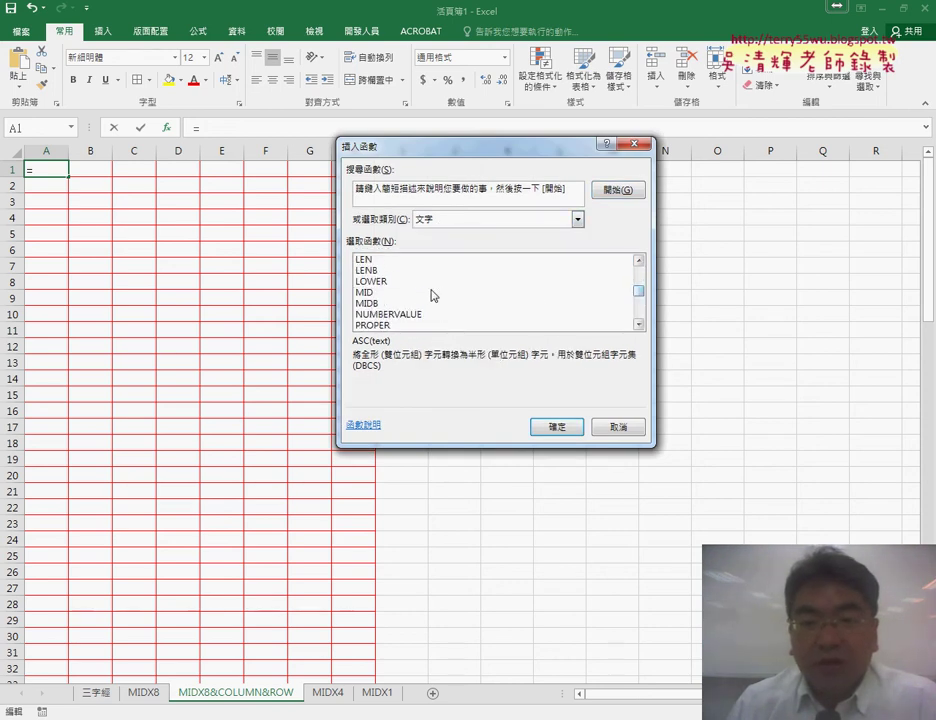
pyautogui.doubleClick(405, 293)
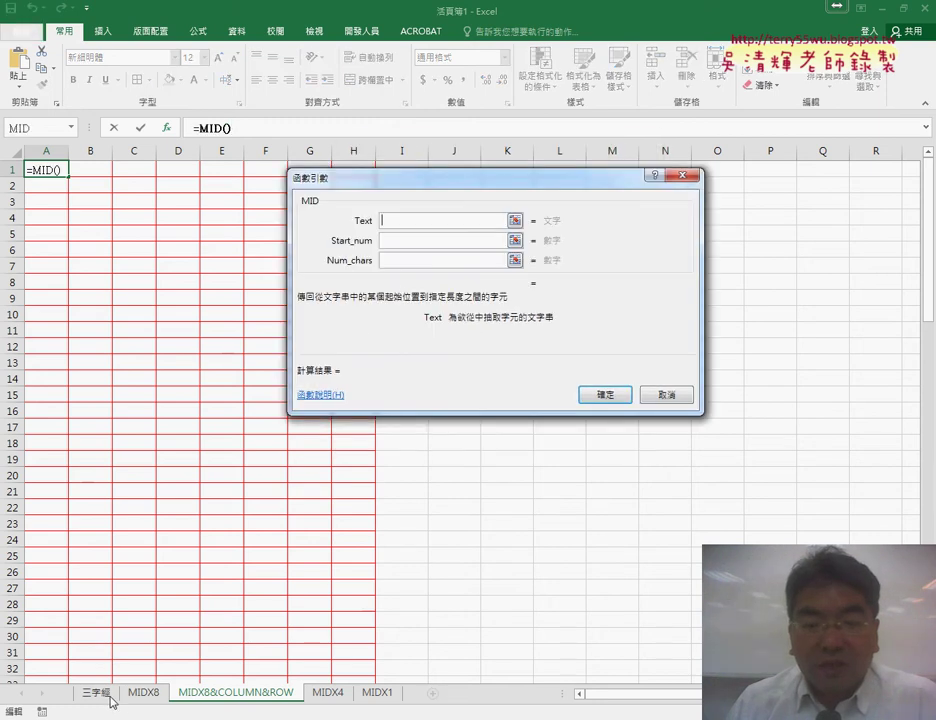
pyautogui.click(110, 694)
pyautogui.click(48, 170)
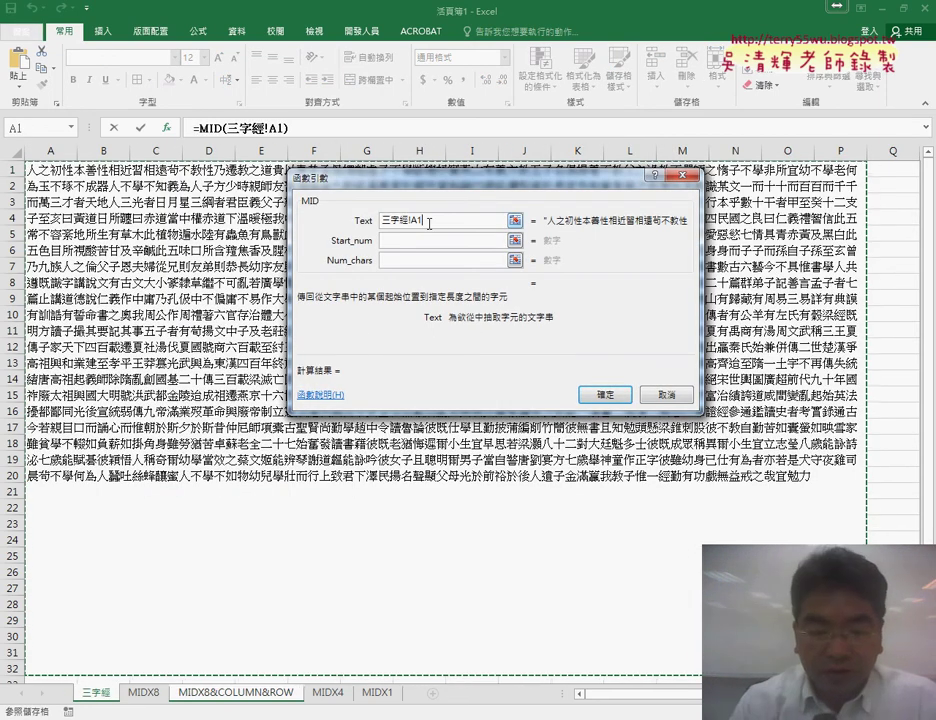
pyautogui.press('F4')
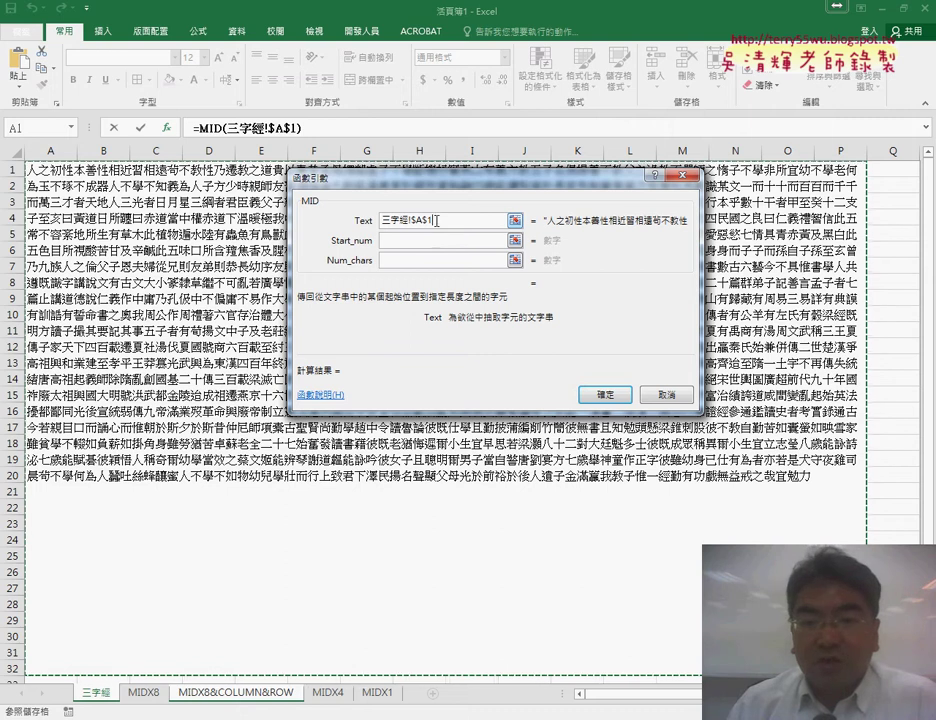
# Set MID's Start_num to COLUMN()*3-2 and Num_chars to 3, and confirm
pyautogui.click(411, 242)
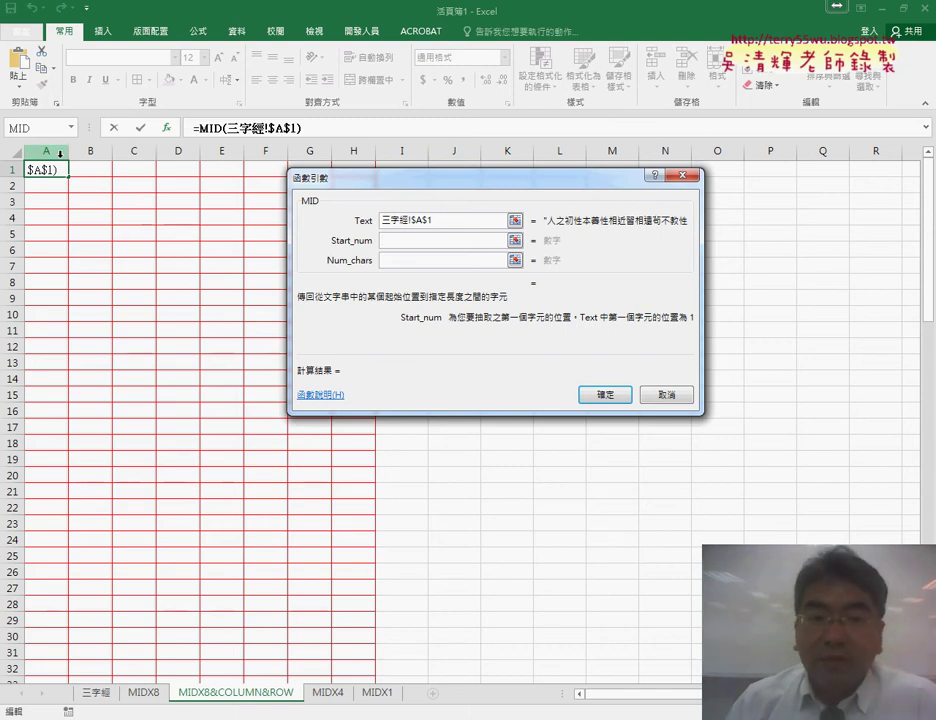
pyautogui.write('column(')
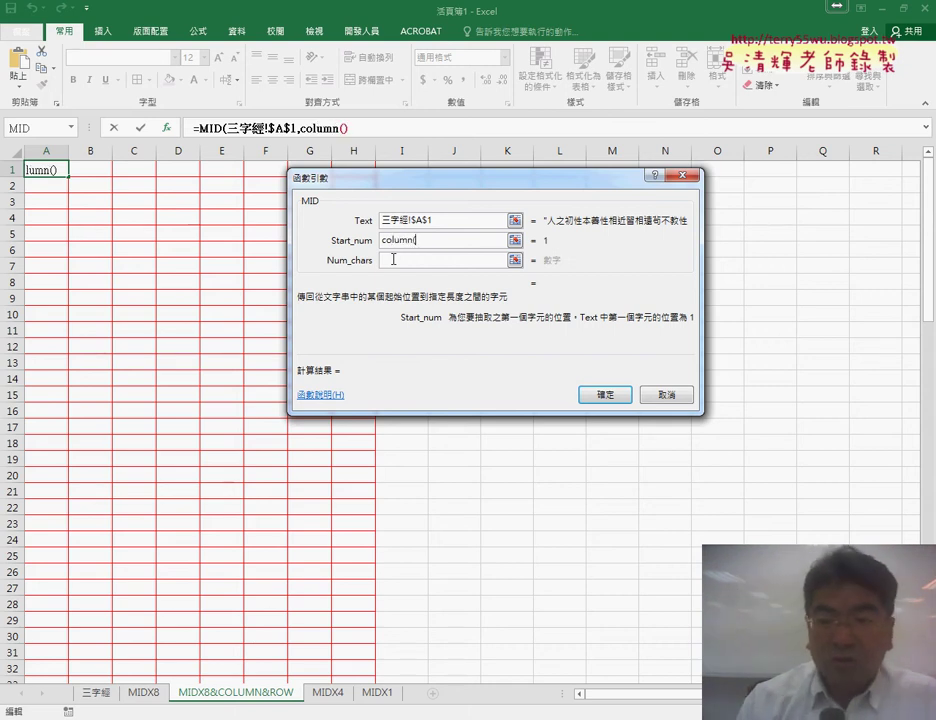
pyautogui.write(')')
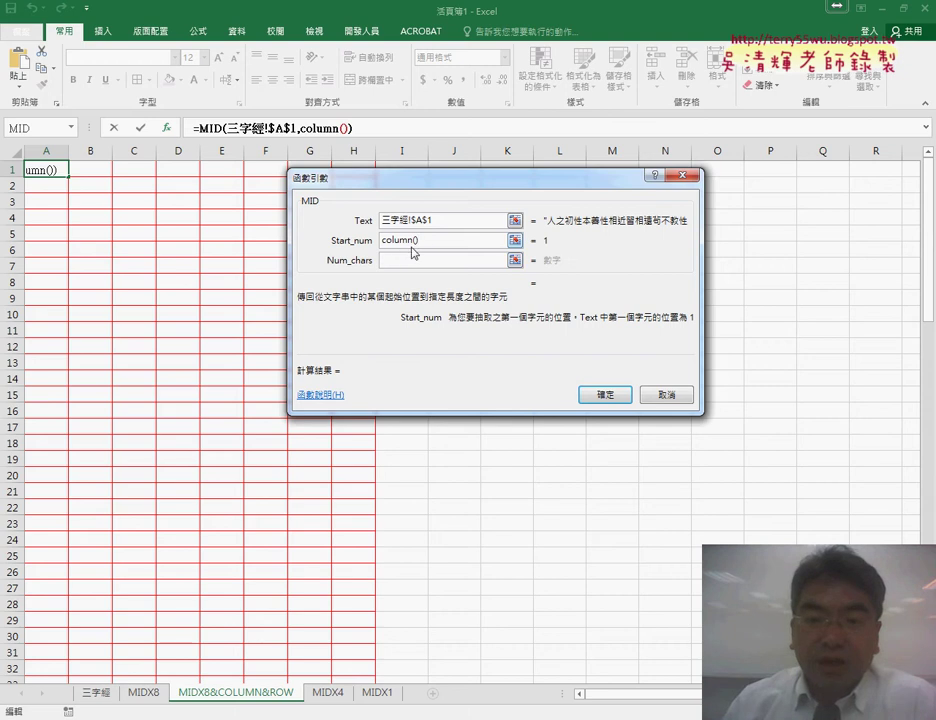
pyautogui.moveTo(412, 250); pyautogui.dragTo(381, 243)
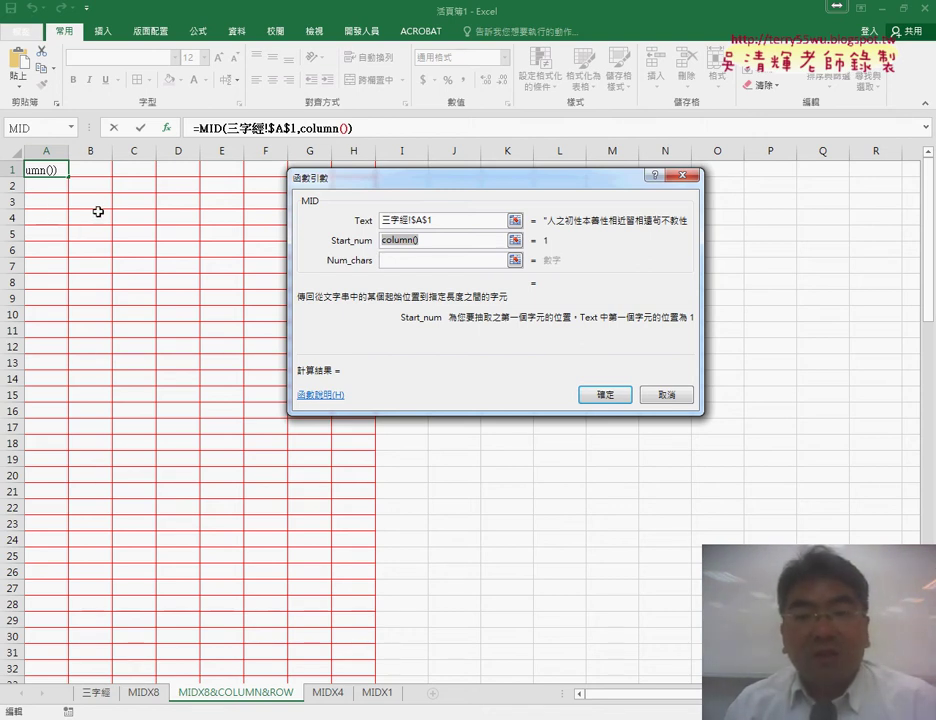
pyautogui.click(441, 239)
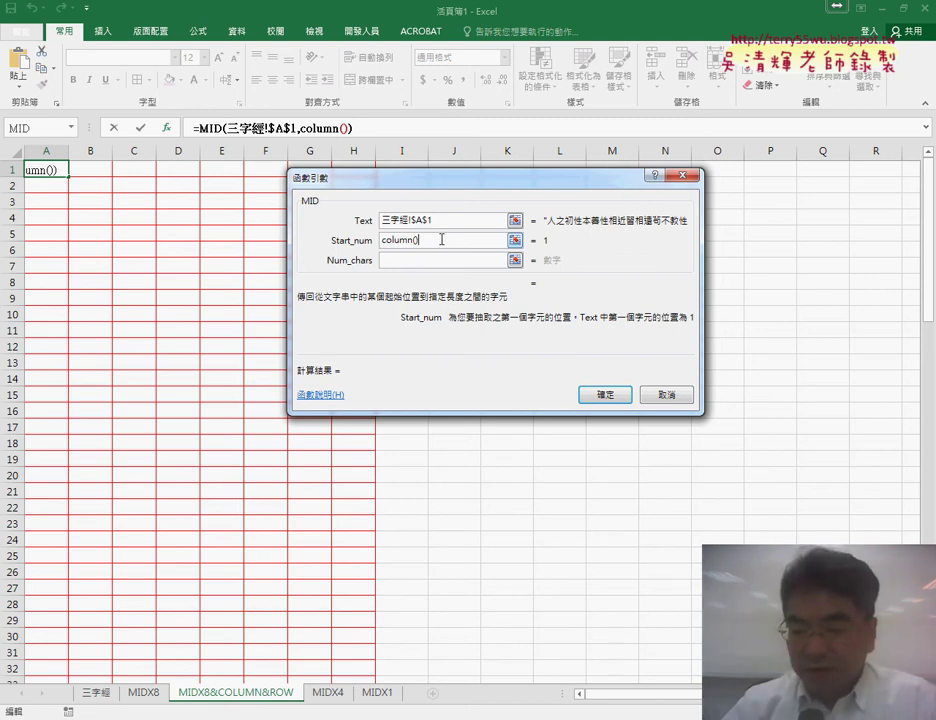
pyautogui.write('*3')
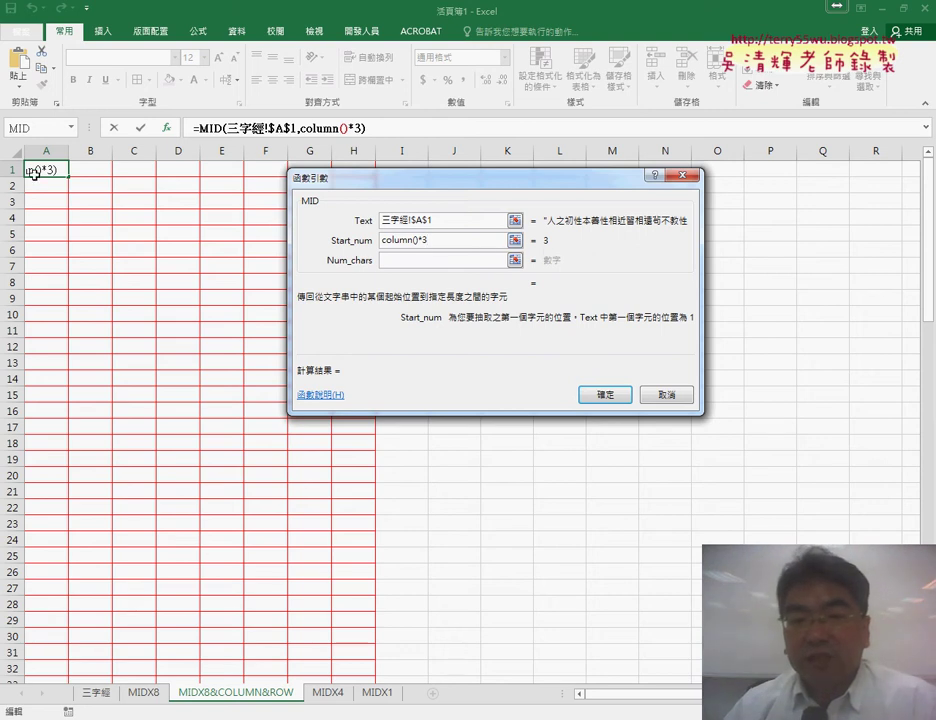
pyautogui.write('-')
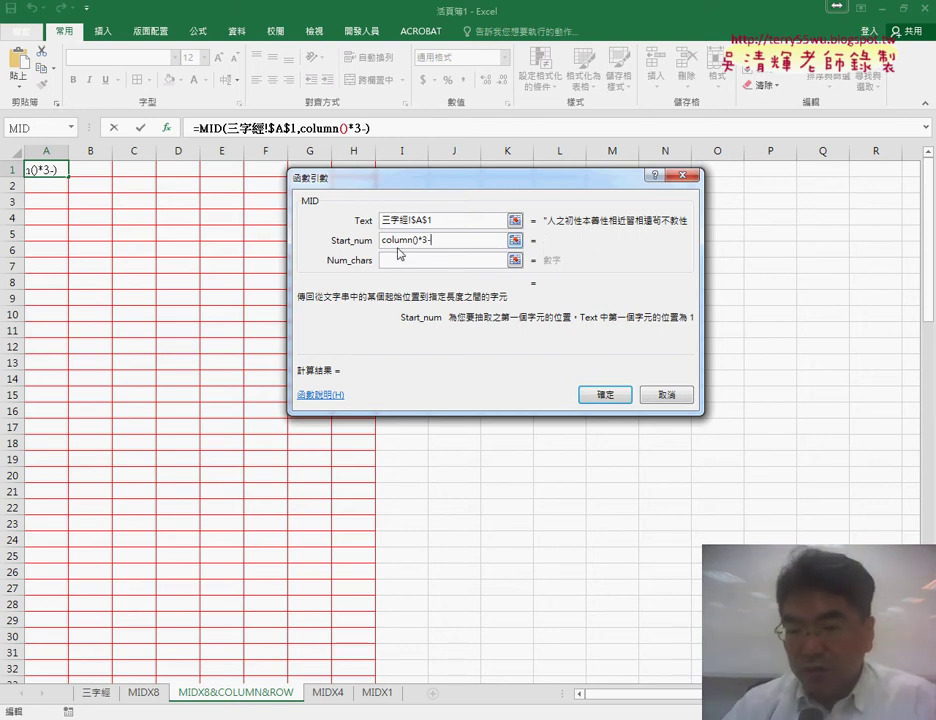
pyautogui.write('2')
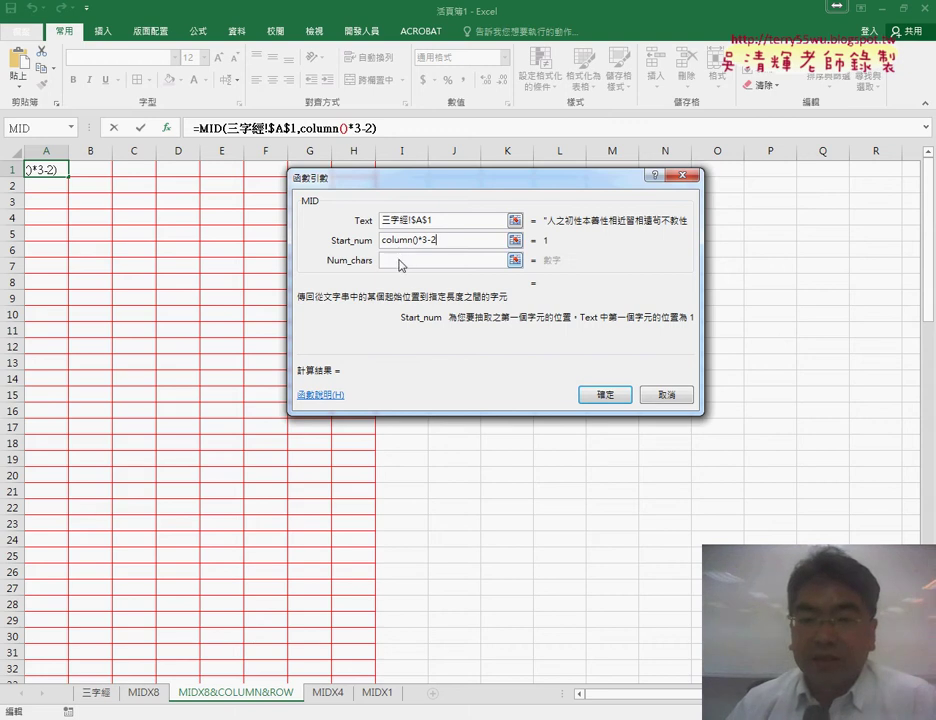
pyautogui.click(400, 261)
pyautogui.write('3')
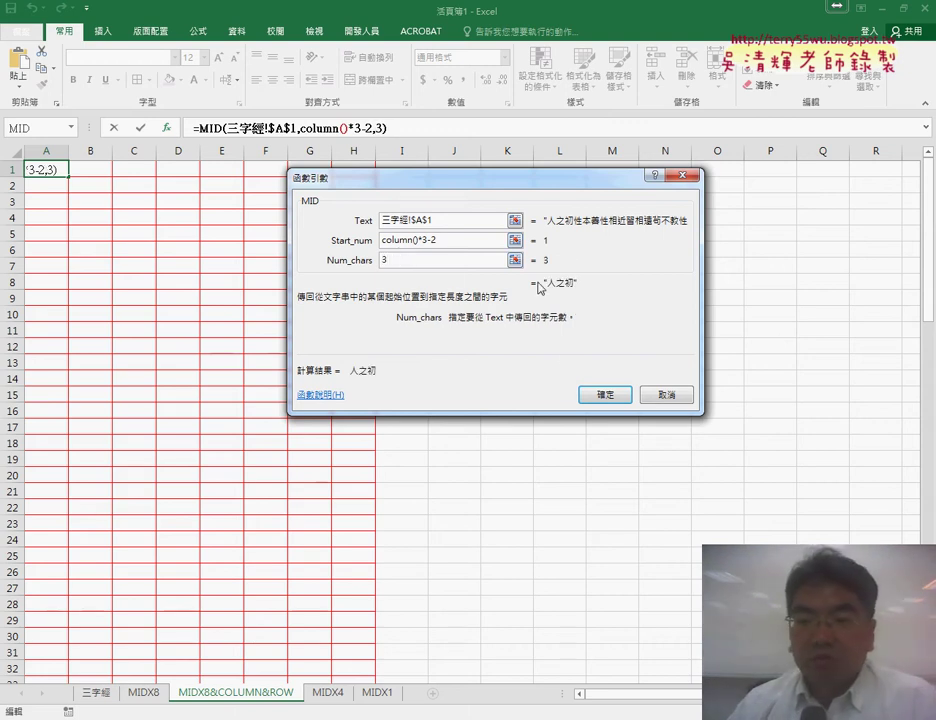
pyautogui.click(606, 396)
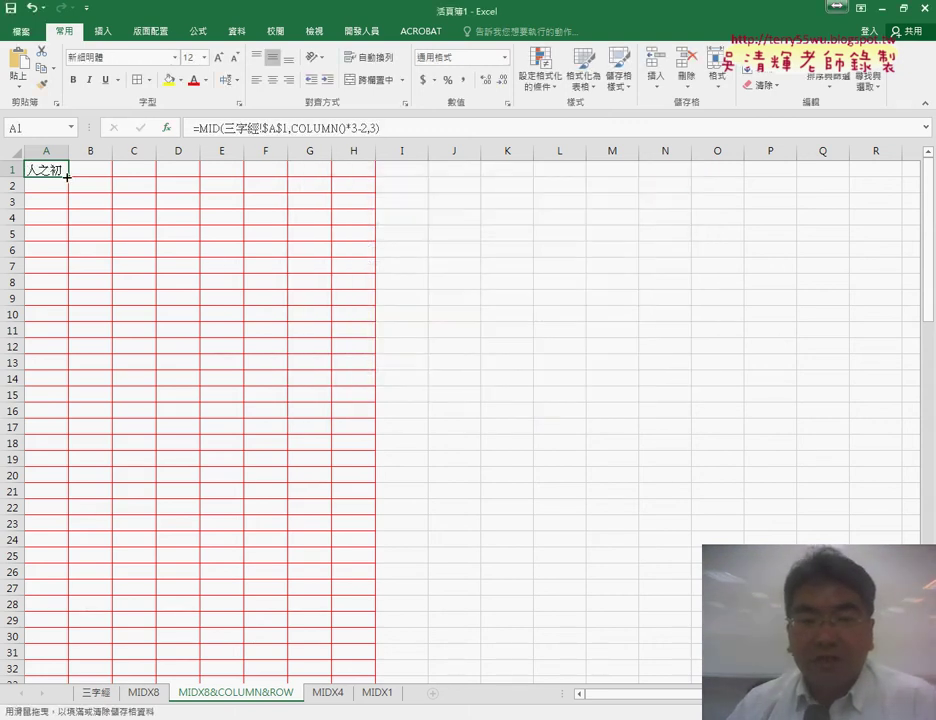
# Fill A1's formula to H1, then extend Start_num to COLUMN()*3-2+(ROW()-1)*24
pyautogui.moveTo(67, 177)
pyautogui.mouseDown()
pyautogui.moveTo(362, 172)
pyautogui.moveTo(378, 193)
pyautogui.mouseUp()
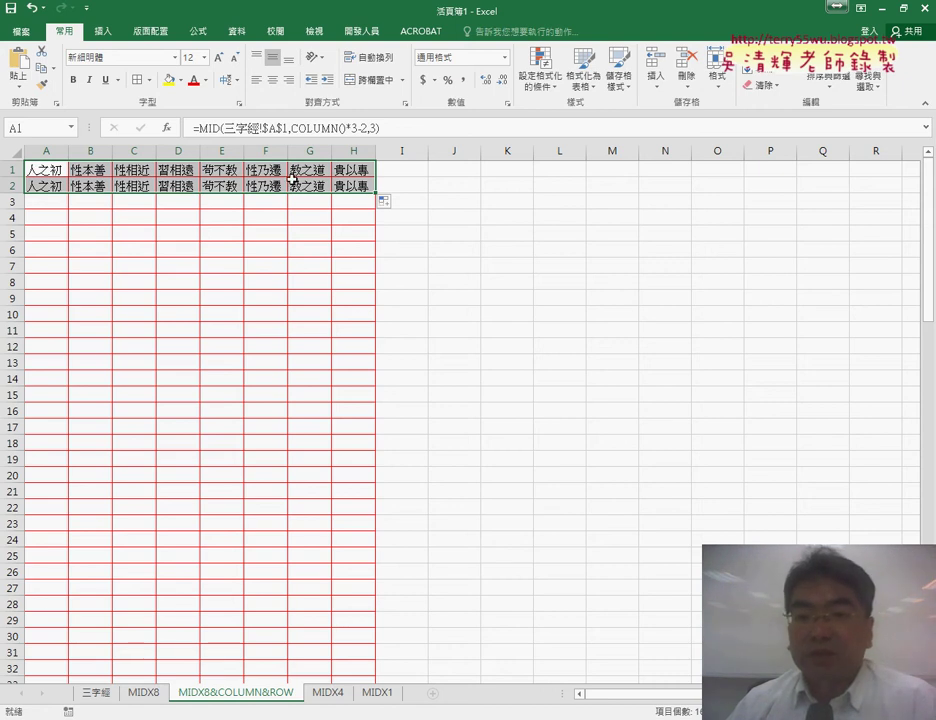
pyautogui.click(44, 170)
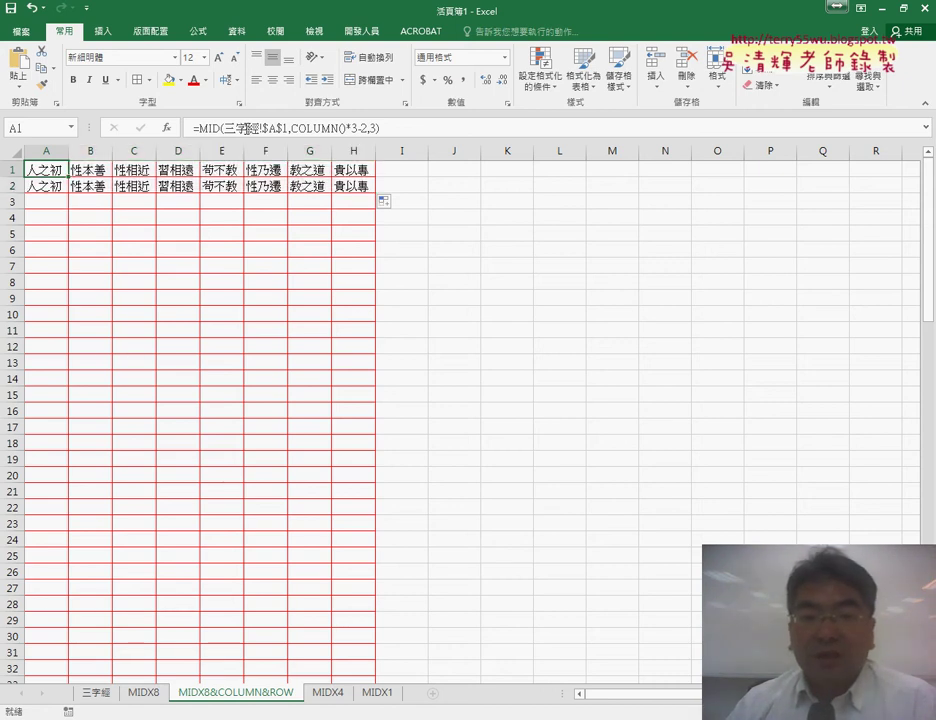
pyautogui.click(200, 127)
pyautogui.click(168, 131)
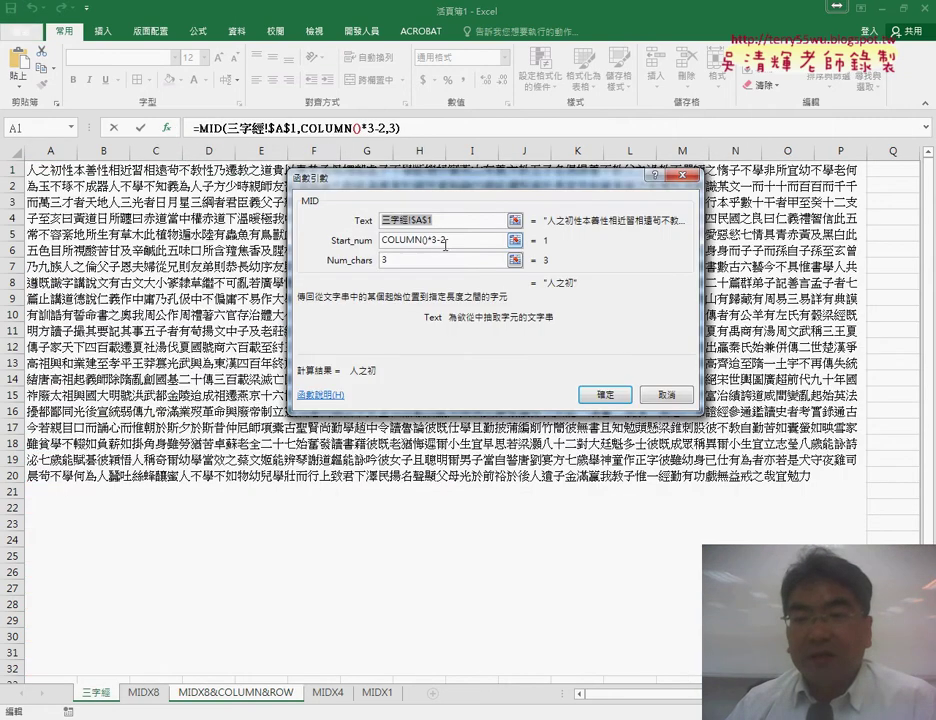
pyautogui.write('+')
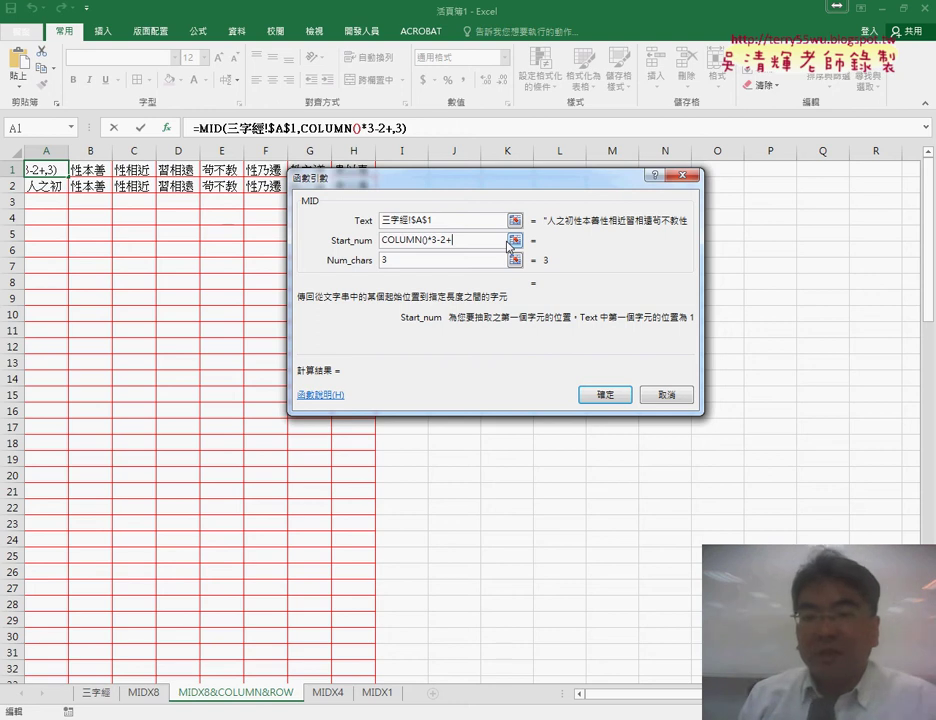
pyautogui.write('row()')
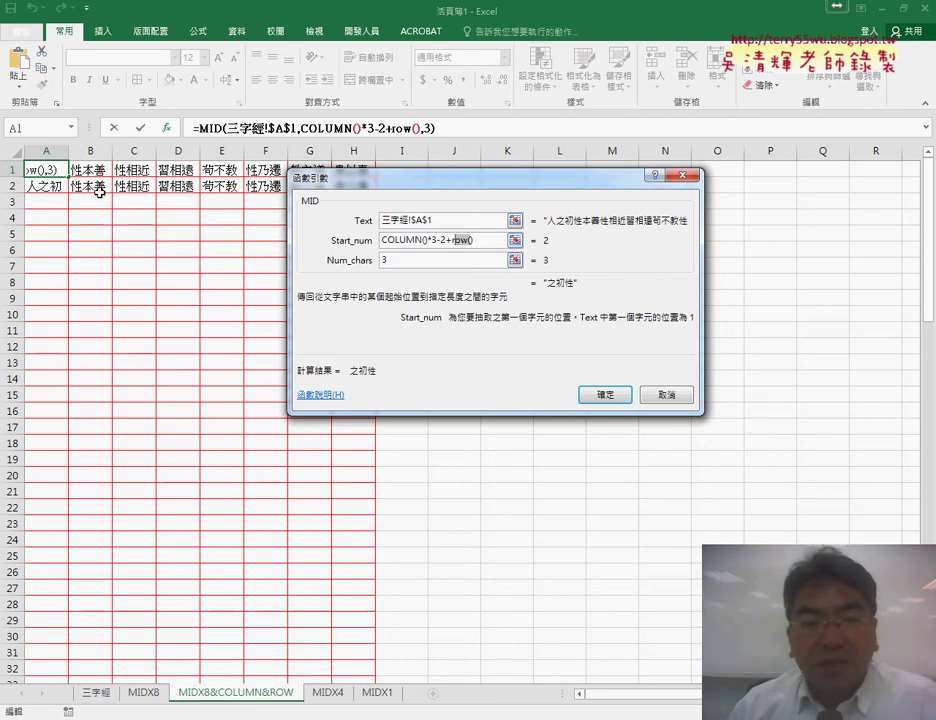
pyautogui.click(496, 242)
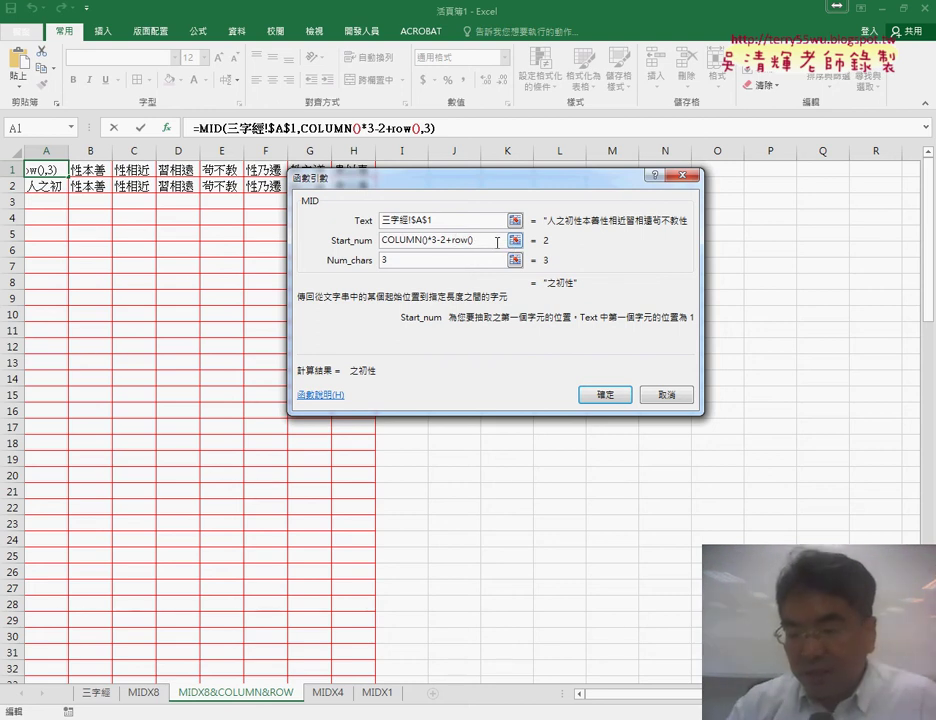
pyautogui.write('-1')
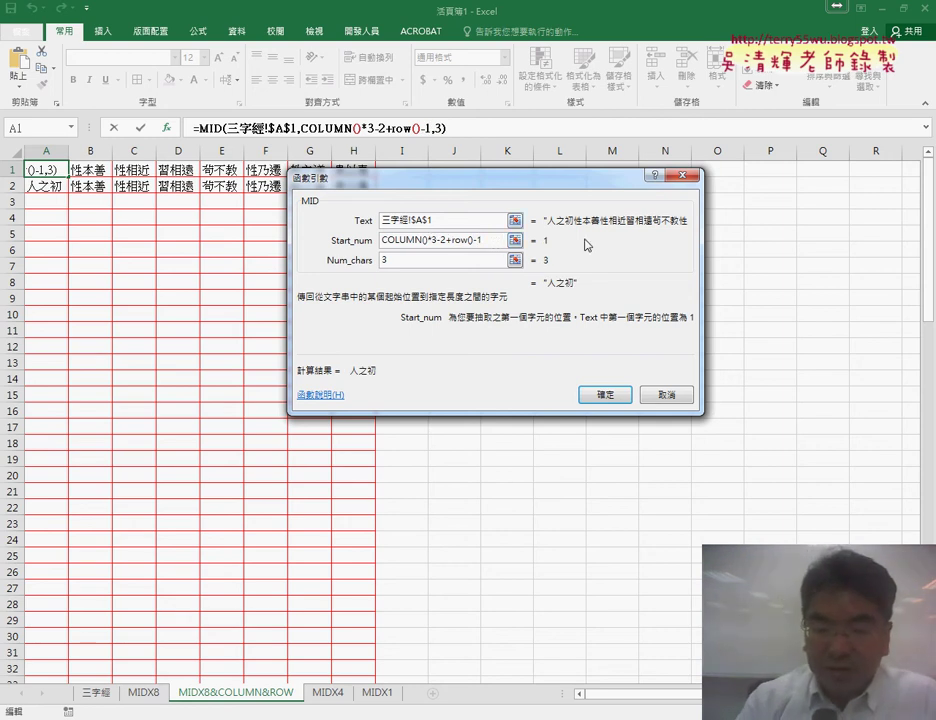
pyautogui.write('(')
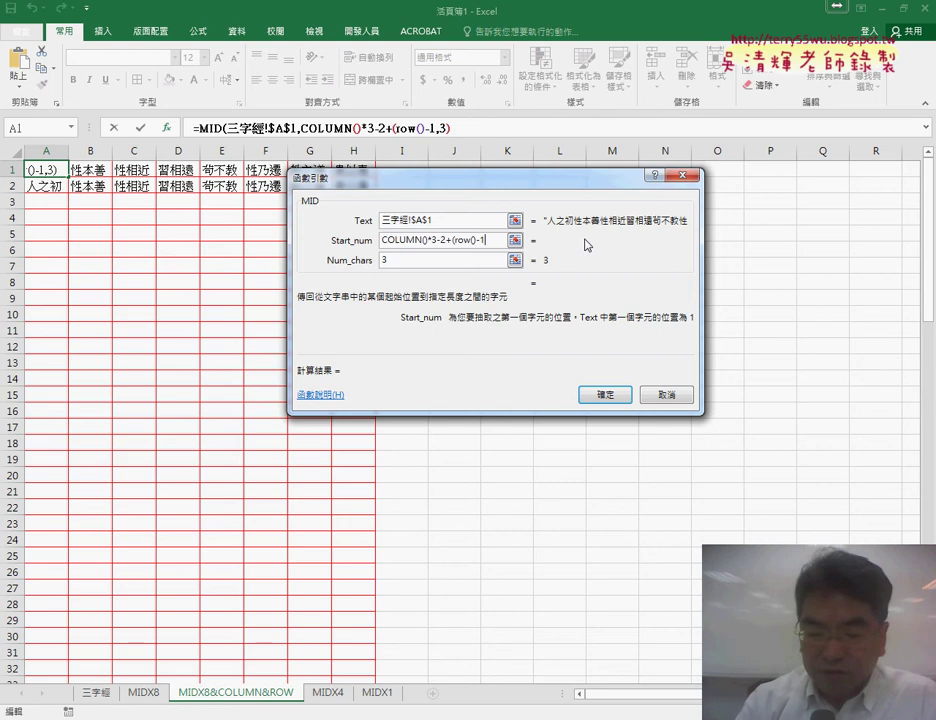
pyautogui.write(')*2')
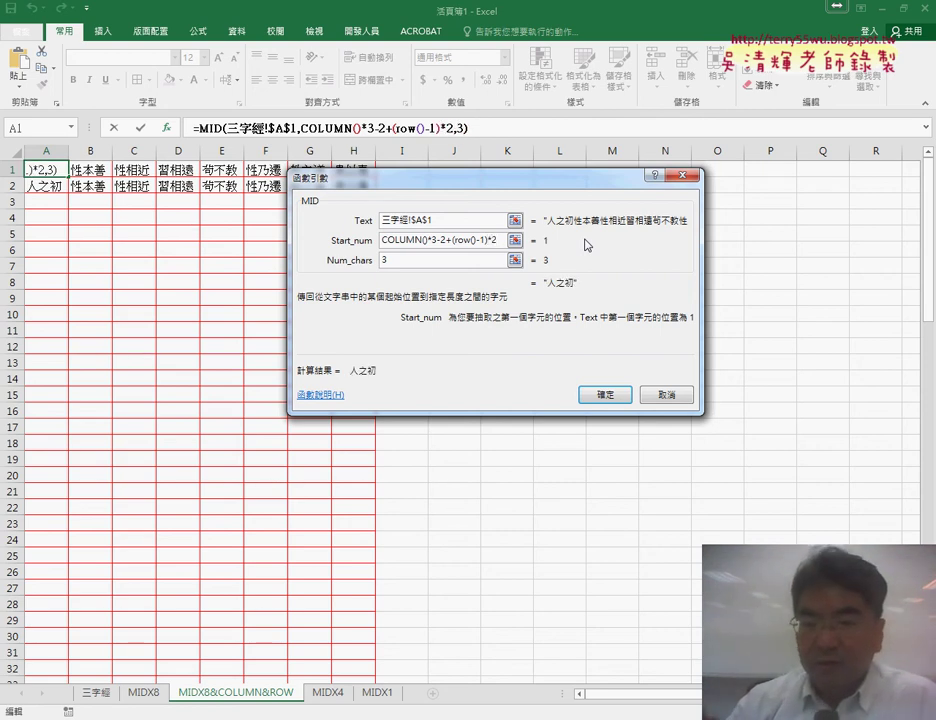
pyautogui.write('4')
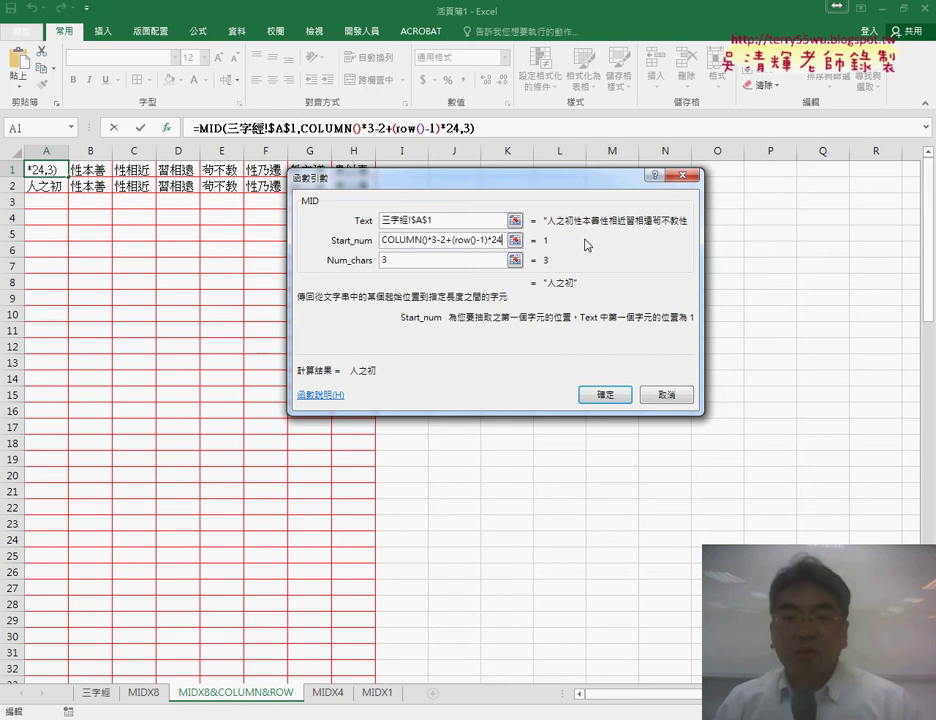
# Confirm the edited MID formula and fill it across A1:H87
pyautogui.click(605, 394)
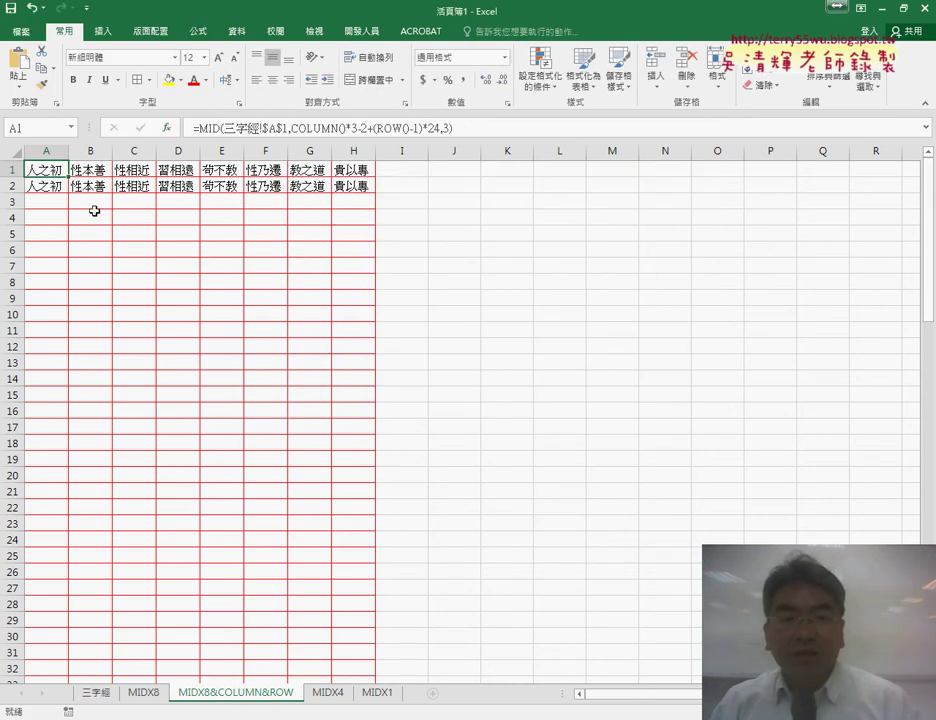
pyautogui.moveTo(69, 179)
pyautogui.mouseDown()
pyautogui.moveTo(377, 175)
pyautogui.moveTo(397, 541)
pyautogui.mouseUp()
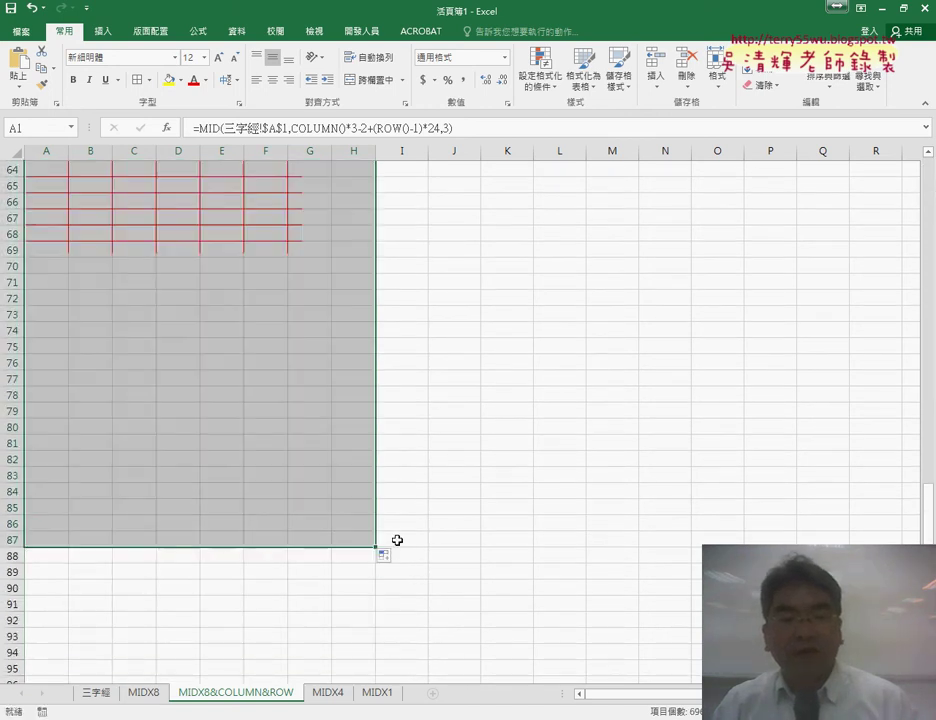
pyautogui.scroll(5, 397, 540)
pyautogui.scroll(4, 397, 540)
pyautogui.scroll(-3, 397, 545)
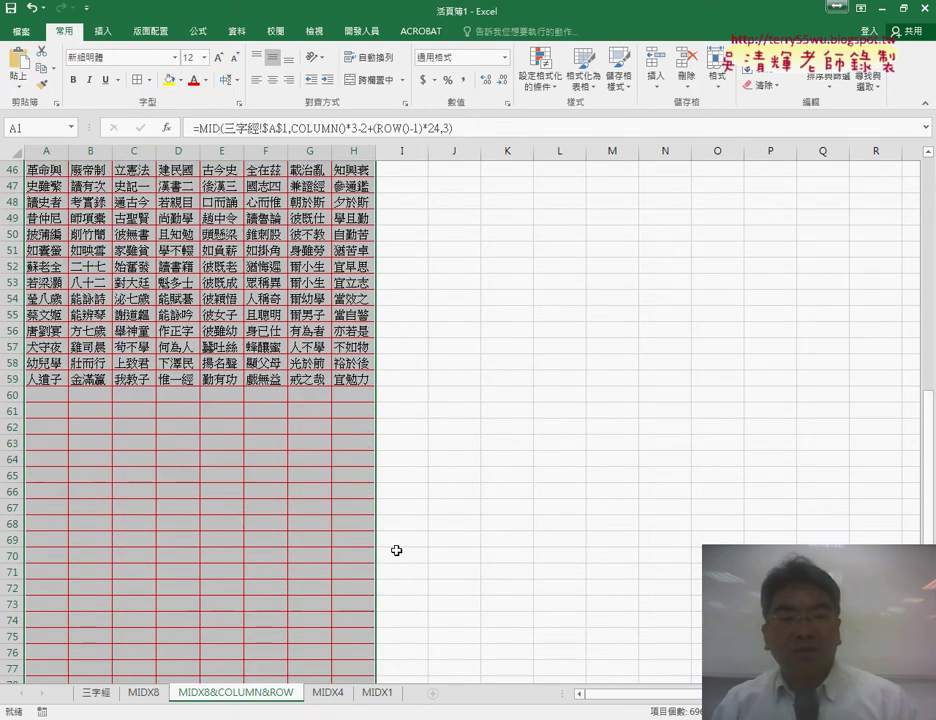
# Clear all of the surplus rows A60:H87 and return to cell A1
pyautogui.click(45, 394)
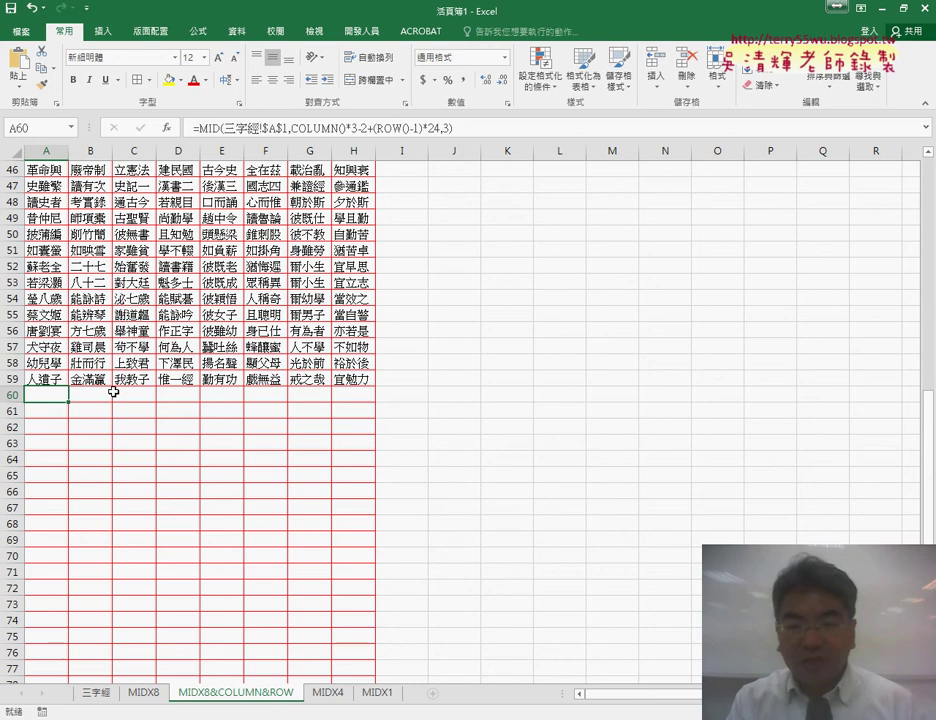
pyautogui.hotkey('ctrl', 'shift', 'End')
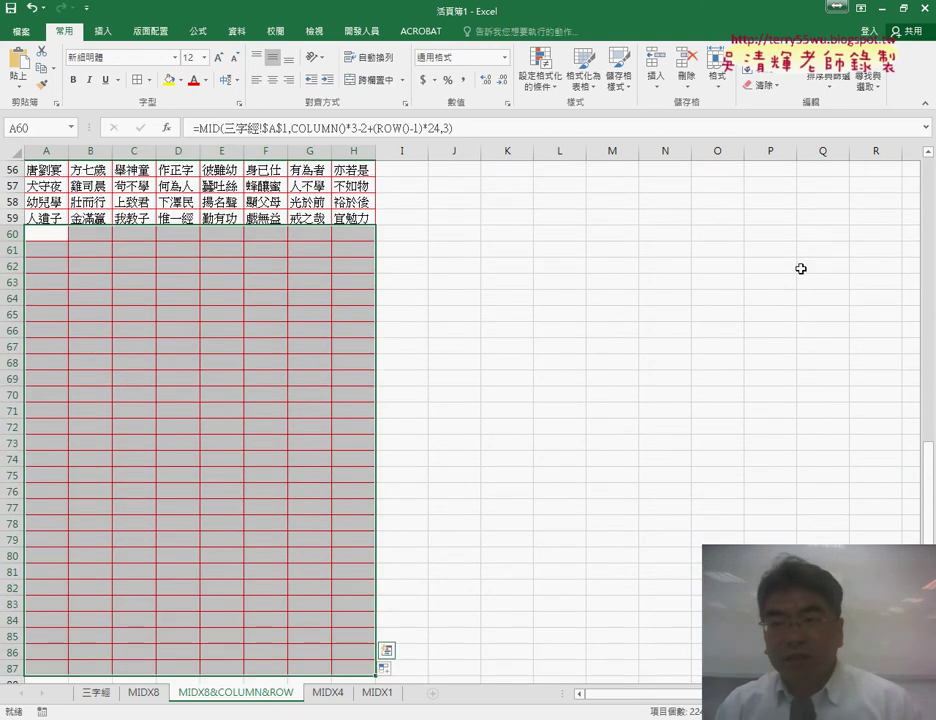
pyautogui.click(764, 85)
pyautogui.click(773, 101)
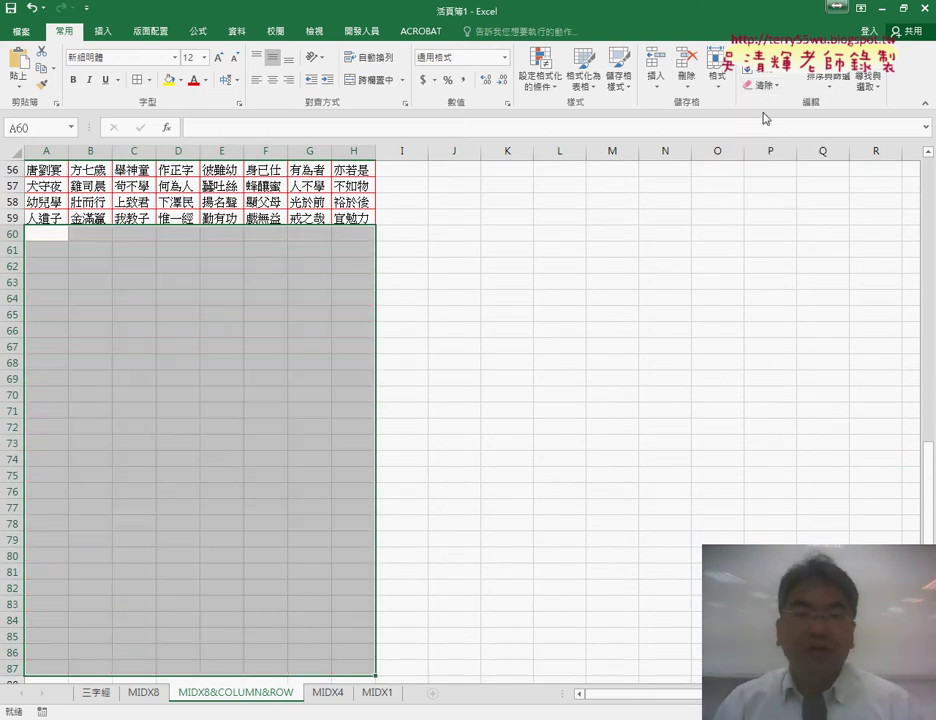
pyautogui.scroll(5, 676, 294)
pyautogui.scroll(11, 676, 294)
pyautogui.scroll(3, 676, 294)
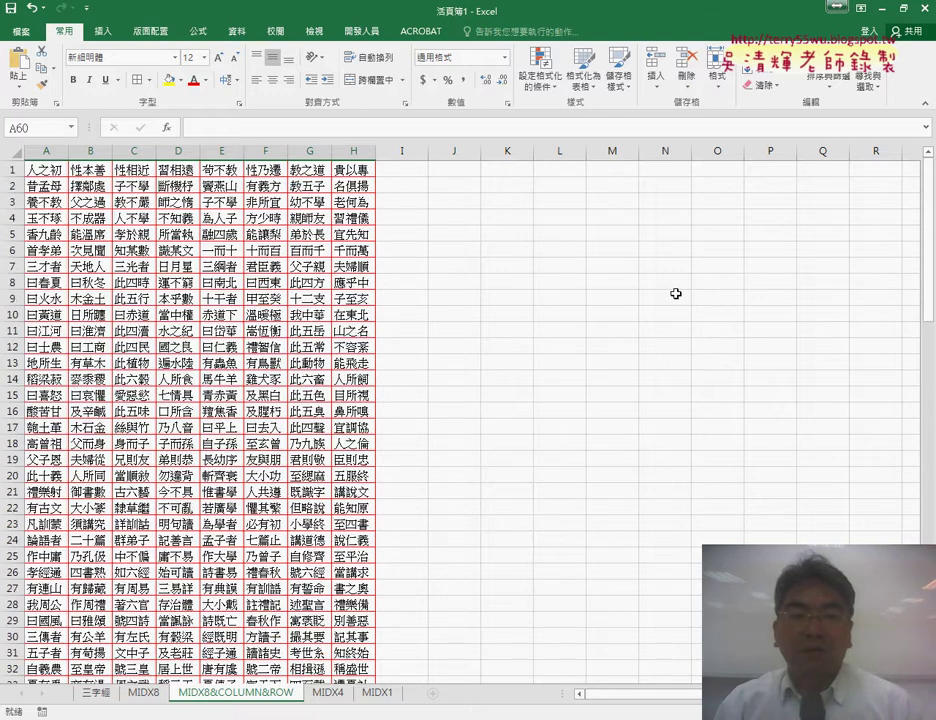
pyautogui.click(53, 171)
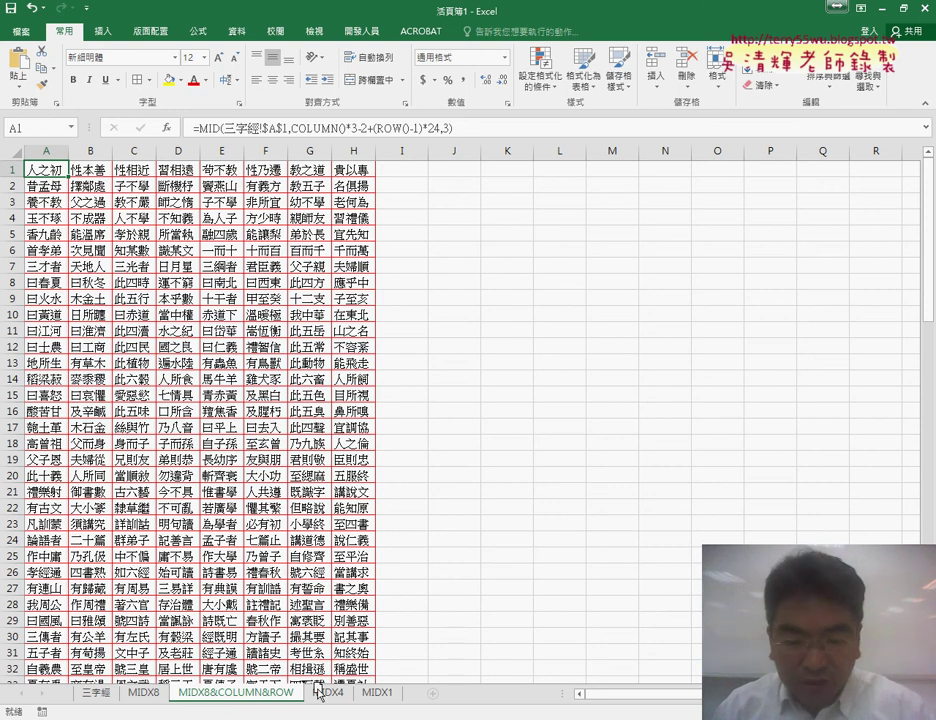
# Copy the MIDX8&COLUMN&ROW sheet and place the copy after MIDX4&COLUMN&ROW
pyautogui.moveTo(318, 692); pyautogui.dragTo(320, 692)
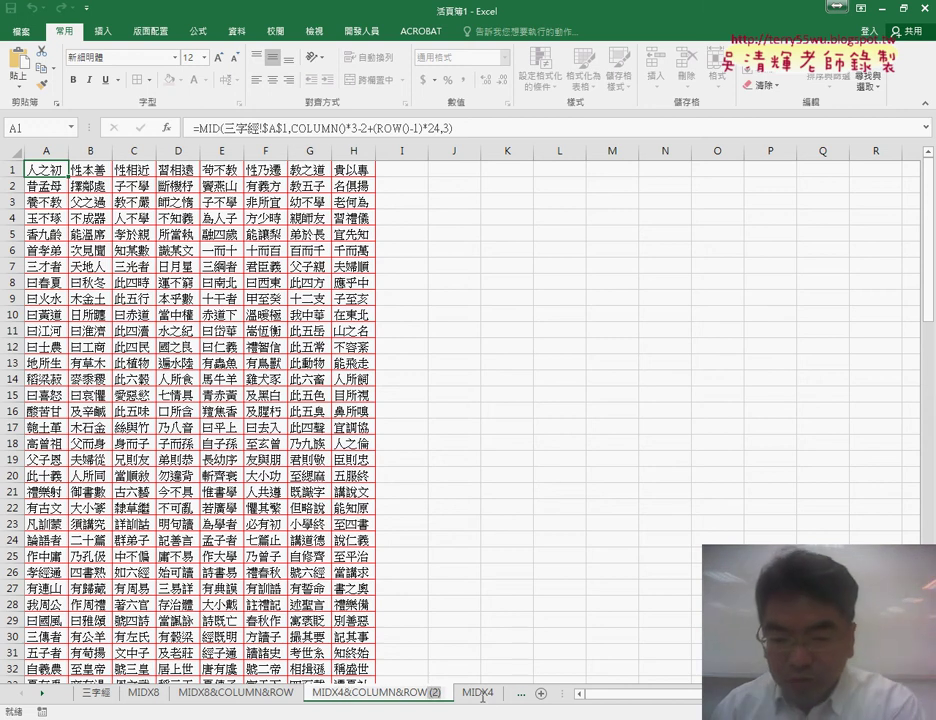
pyautogui.moveTo(437, 694); pyautogui.dragTo(483, 698)
pyautogui.click(253, 695)
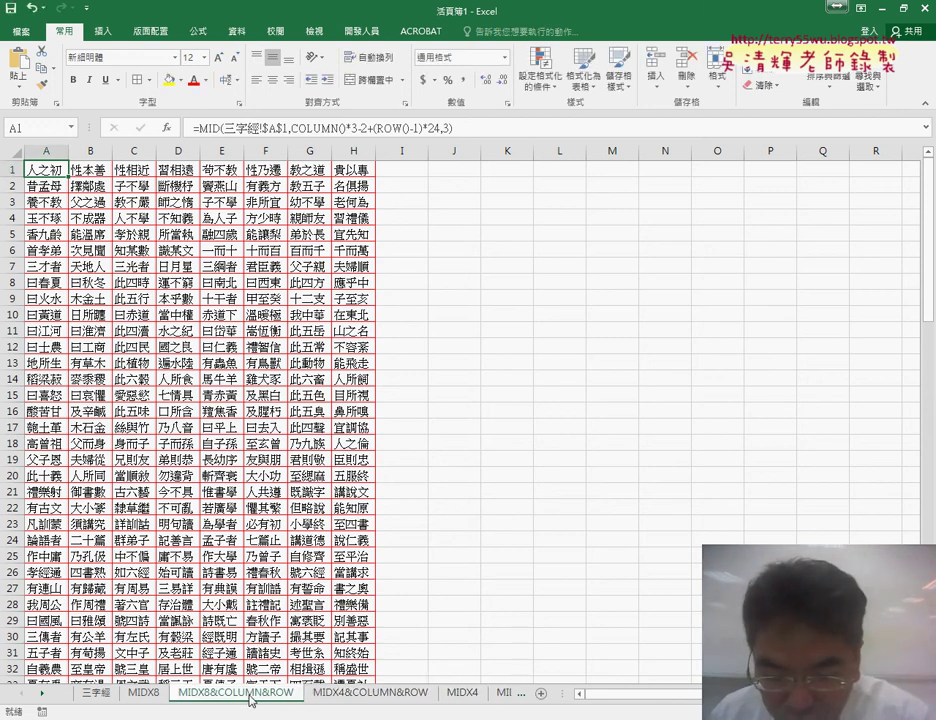
pyautogui.moveTo(505, 693); pyautogui.dragTo(445, 690)
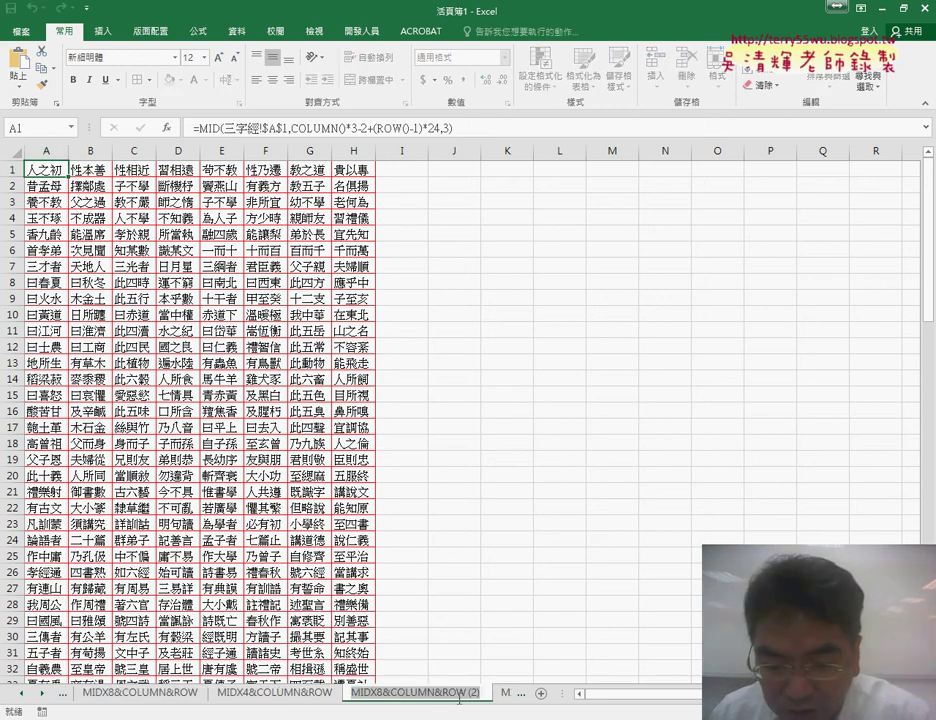
# Rename the copied sheet MIDX1&COLUMN&ROW and select its columns B through H
pyautogui.doubleClick(459, 700)
pyautogui.press('End')
pyautogui.press('BackSpace')
pyautogui.press('BackSpace')
pyautogui.press('BackSpace')
pyautogui.press('Return')
pyautogui.write('1')
pyautogui.click(272, 692)
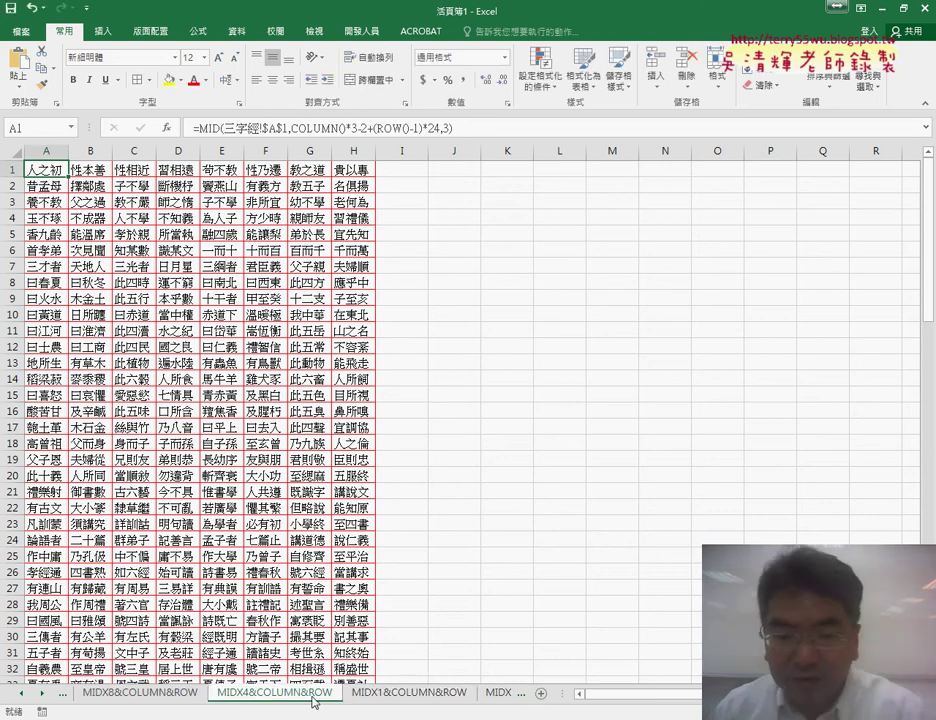
pyautogui.click(398, 695)
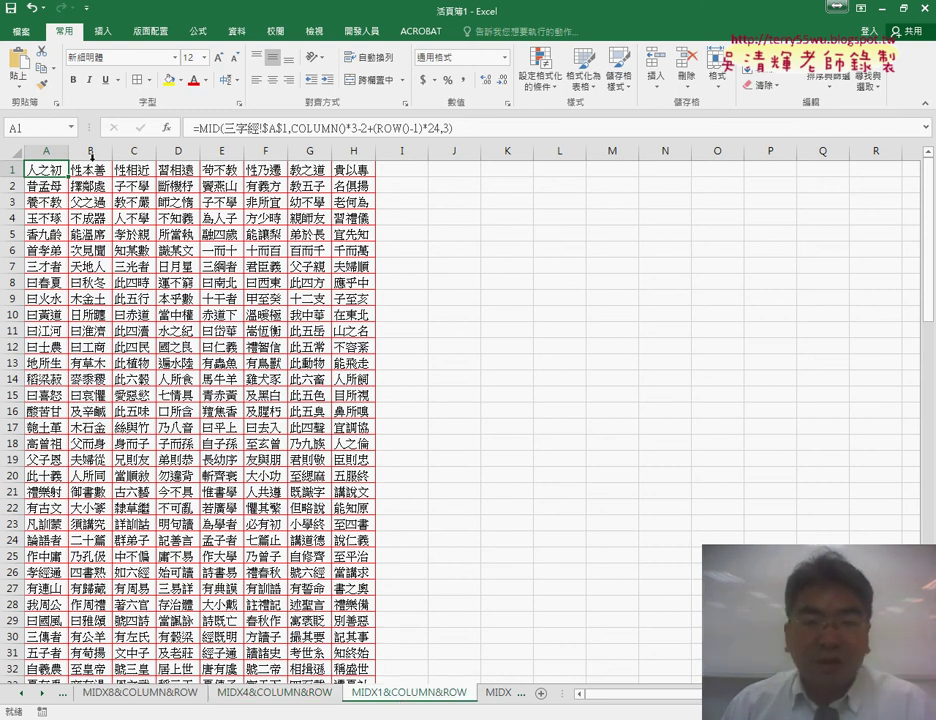
pyautogui.moveTo(90, 150); pyautogui.dragTo(353, 150)
# Delete columns B–H and change A1's Start_num multiplier from 24 to 3
pyautogui.rightClick(261, 234)
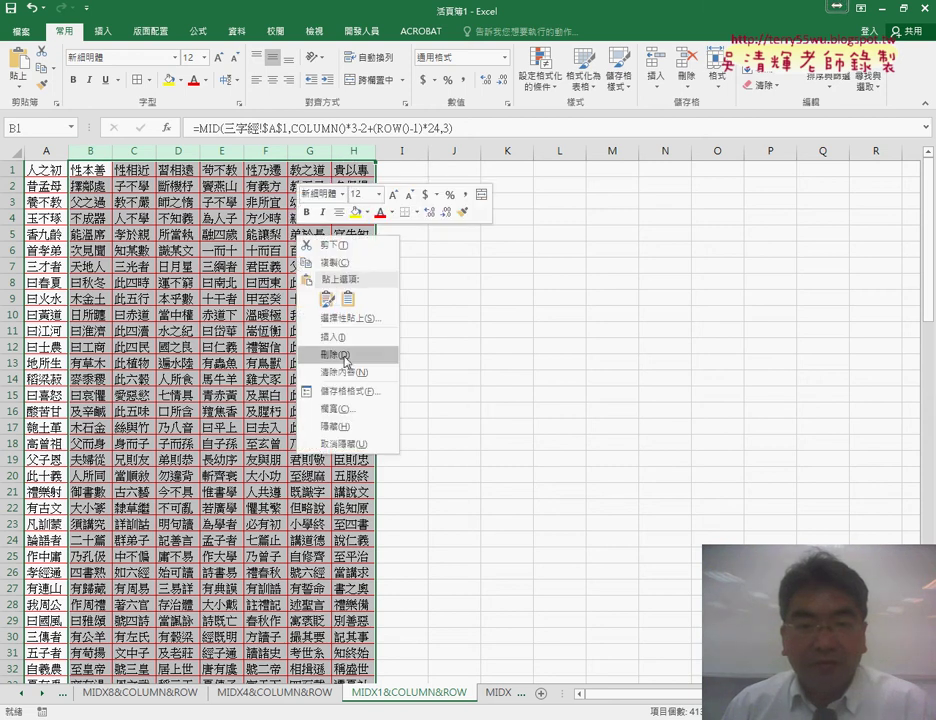
pyautogui.click(305, 414)
pyautogui.click(49, 170)
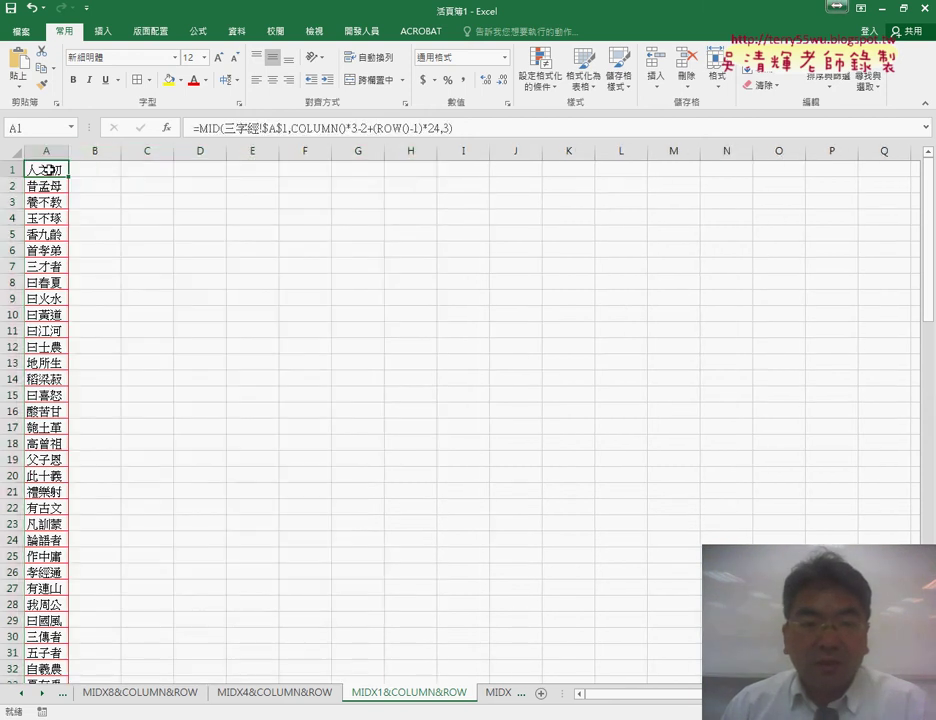
pyautogui.click(213, 127)
pyautogui.click(172, 129)
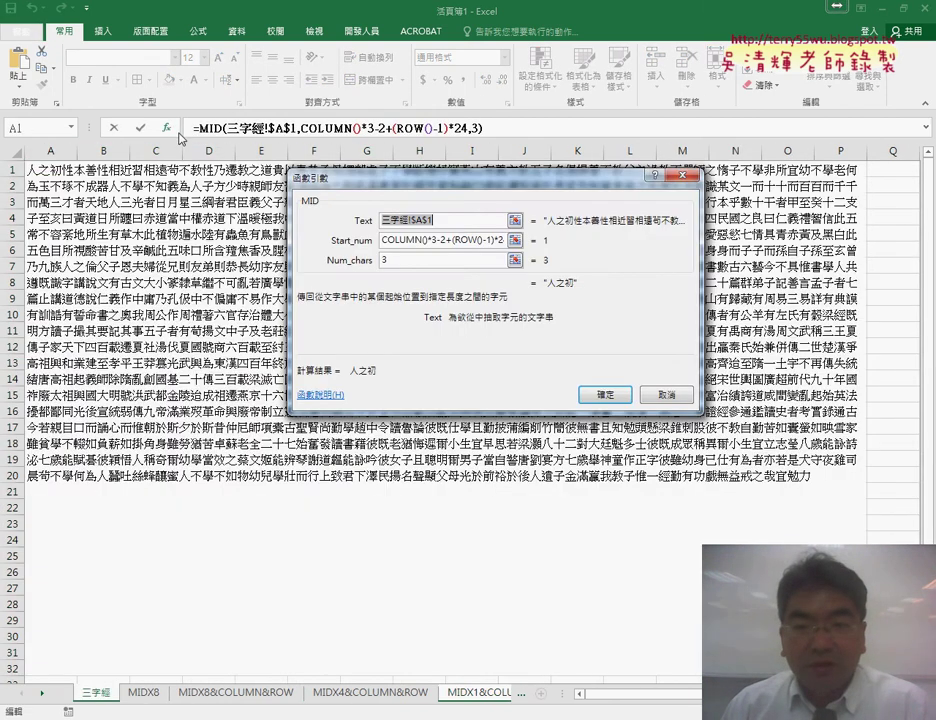
pyautogui.click(406, 240)
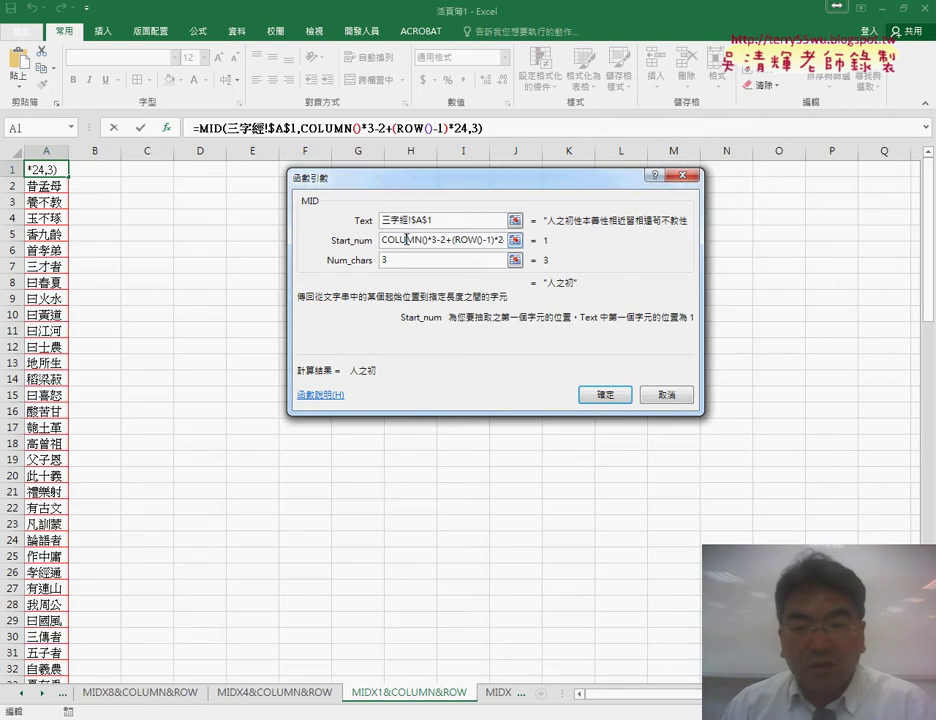
pyautogui.moveTo(447, 241); pyautogui.dragTo(494, 241)
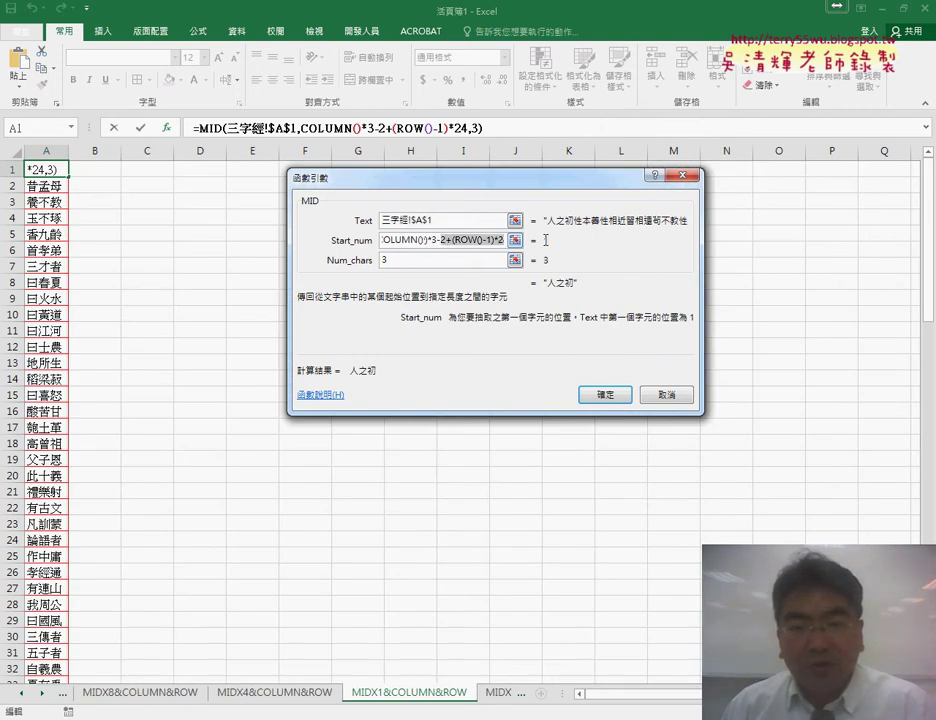
pyautogui.doubleClick(497, 240)
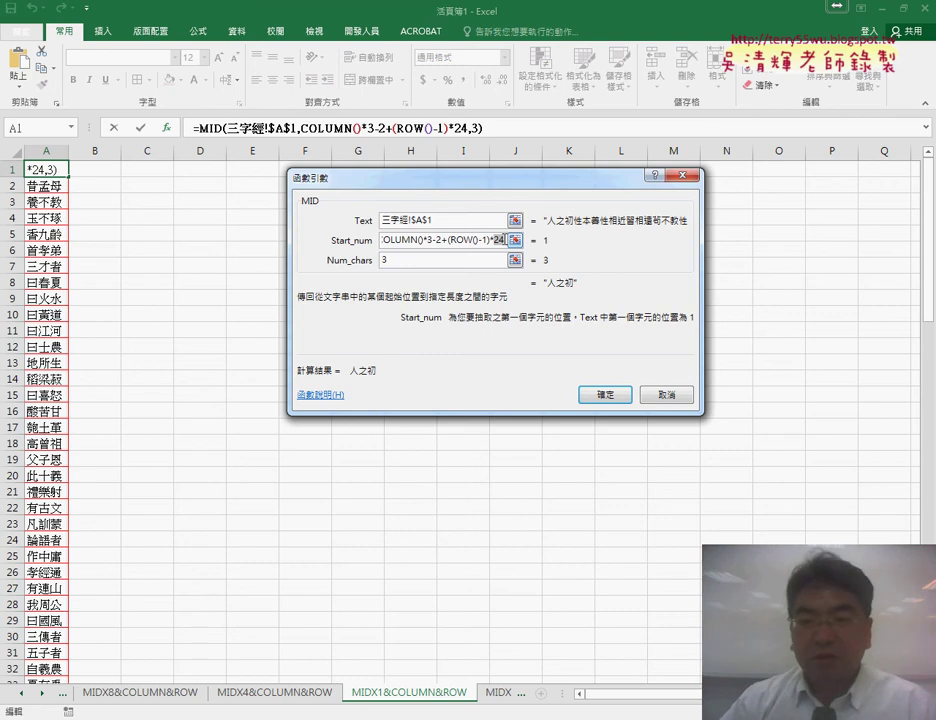
pyautogui.write('3')
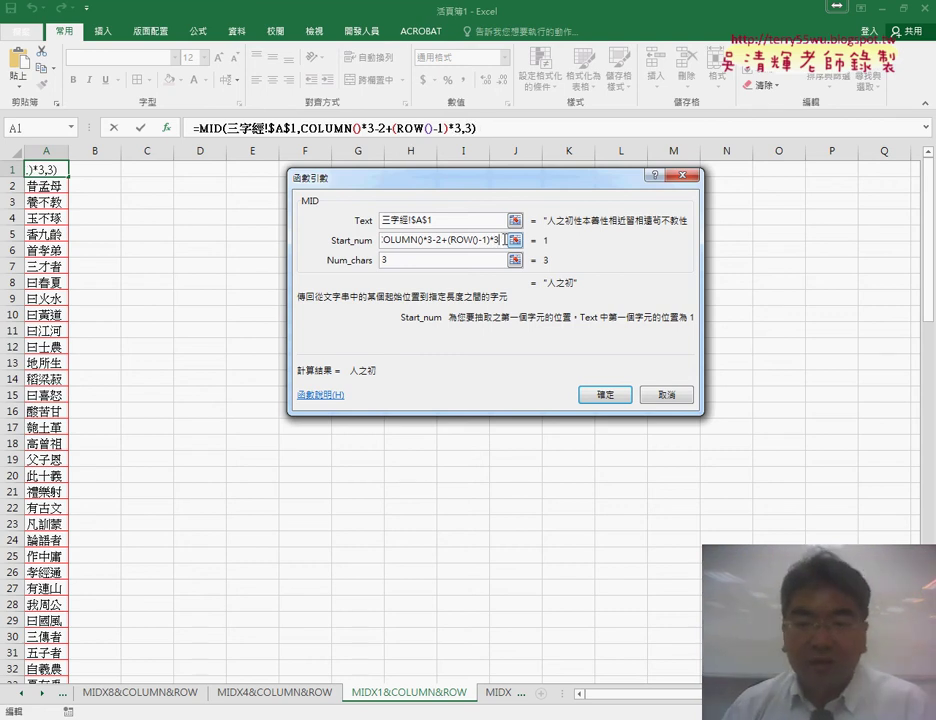
pyautogui.click(612, 398)
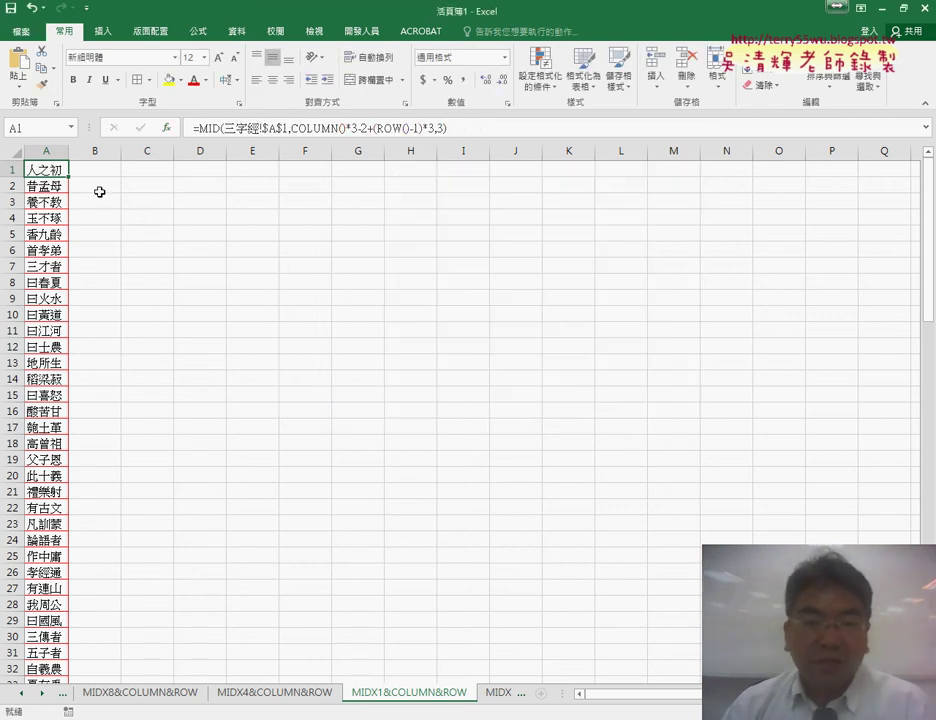
# Fill A1's three-character MID formula down column A
pyautogui.moveTo(70, 177)
pyautogui.mouseDown()
pyautogui.moveTo(68, 668)
pyautogui.moveTo(62, 97)
pyautogui.moveTo(64, 109)
pyautogui.mouseUp()
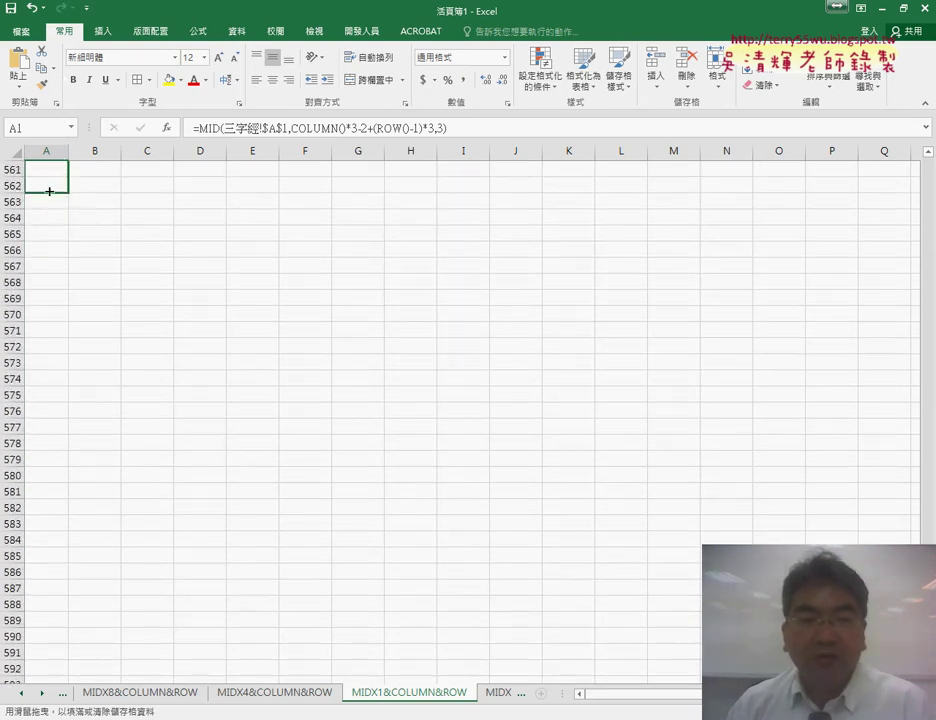
pyautogui.moveTo(64, 109); pyautogui.dragTo(48, 190)
pyautogui.scroll(9, 192, 216)
pyautogui.scroll(5, 190, 190)
pyautogui.scroll(11, 194, 180)
pyautogui.scroll(3, 200, 165)
pyautogui.scroll(2, 198, 221)
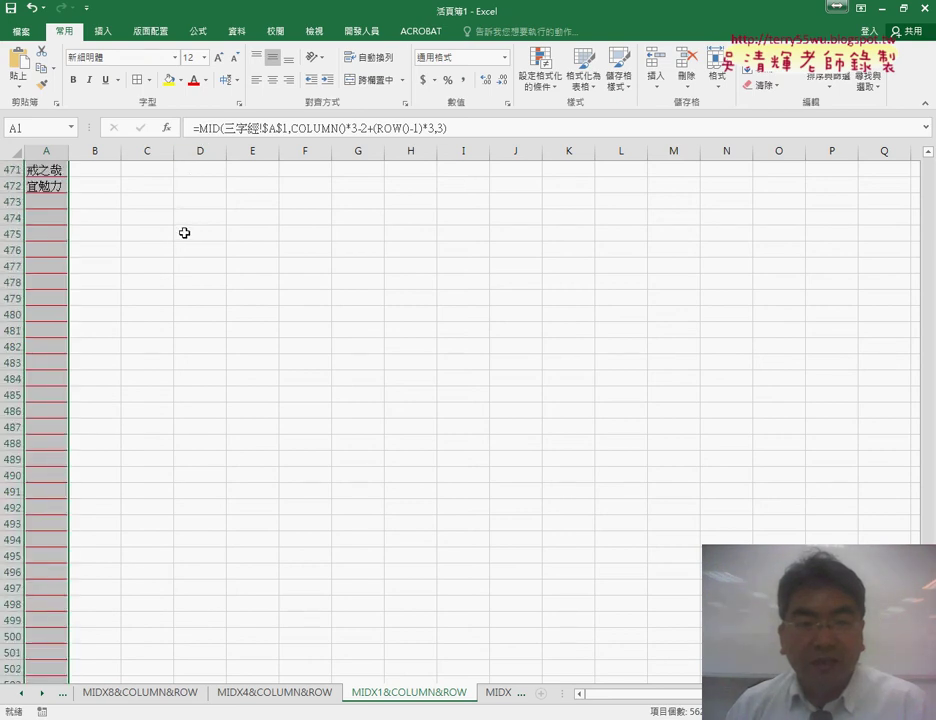
# Clear all of the unused cells A473:A562 and scroll back to the top
pyautogui.click(45, 201)
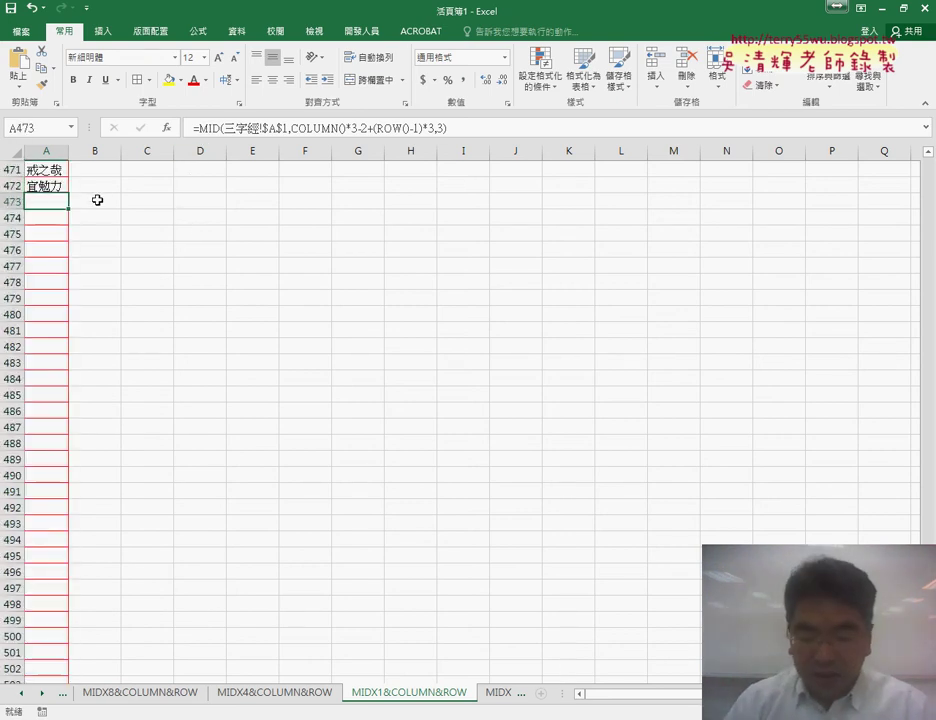
pyautogui.hotkey('ctrl', 'shift', 'Down')
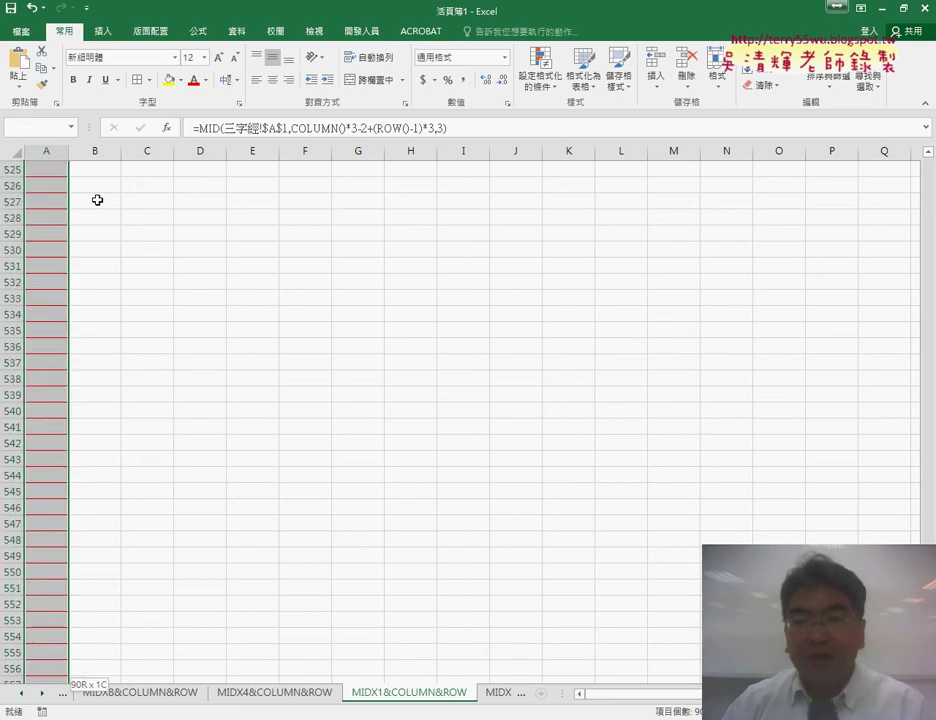
pyautogui.click(760, 85)
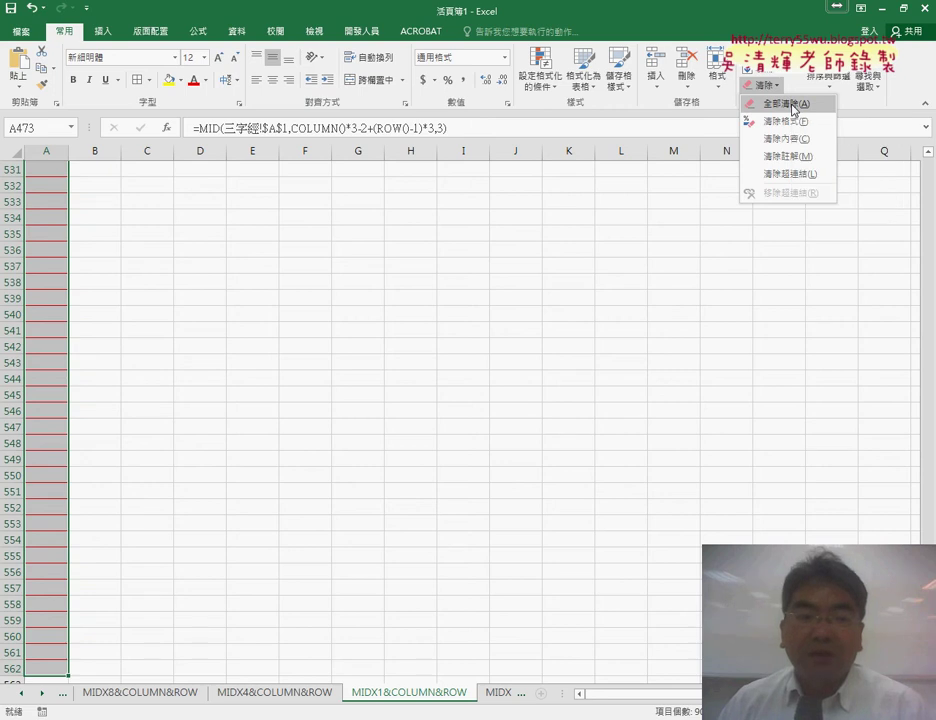
pyautogui.click(768, 104)
pyautogui.scroll(11, 212, 303)
pyautogui.scroll(10, 207, 303)
pyautogui.scroll(1, 207, 303)
pyautogui.moveTo(928, 517); pyautogui.dragTo(928, 172)
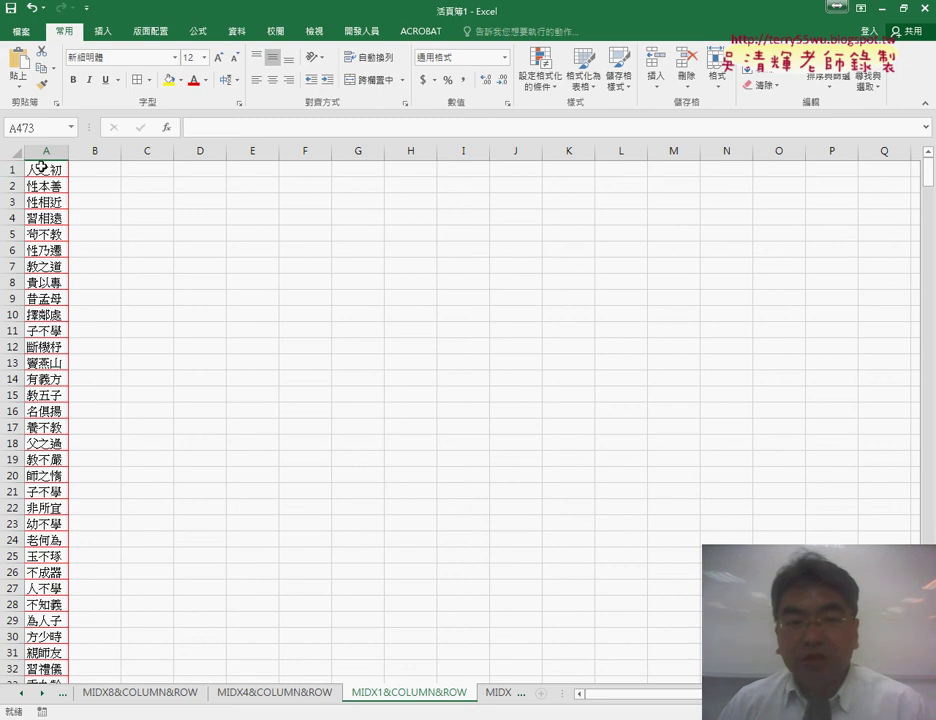
# Insert a blank row above row 1 and enter the heading 內文 in A1
pyautogui.click(42, 171)
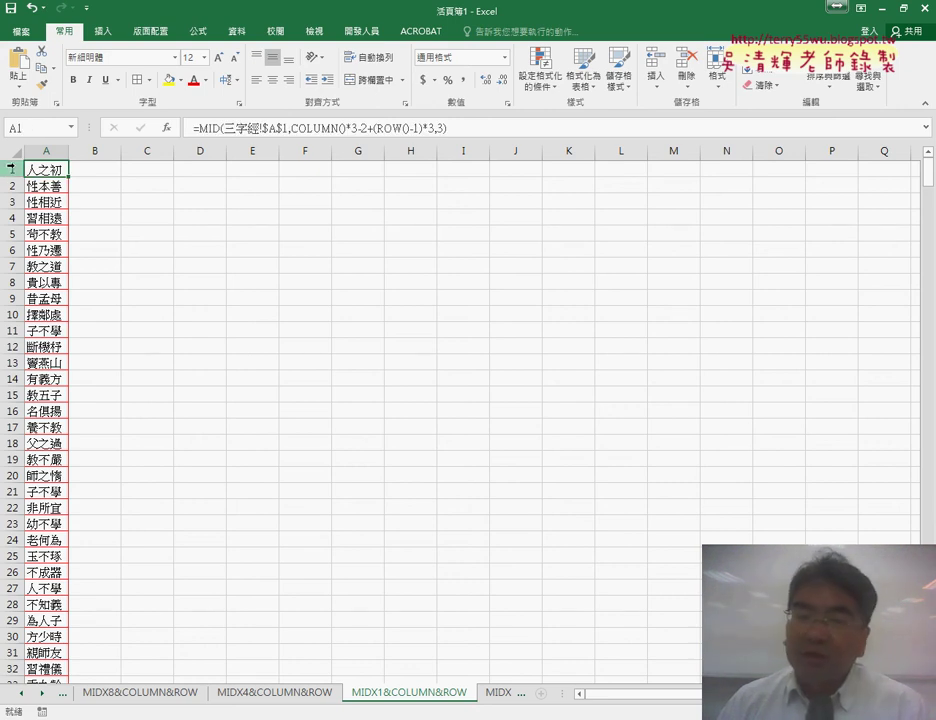
pyautogui.click(10, 169)
pyautogui.rightClick(48, 170)
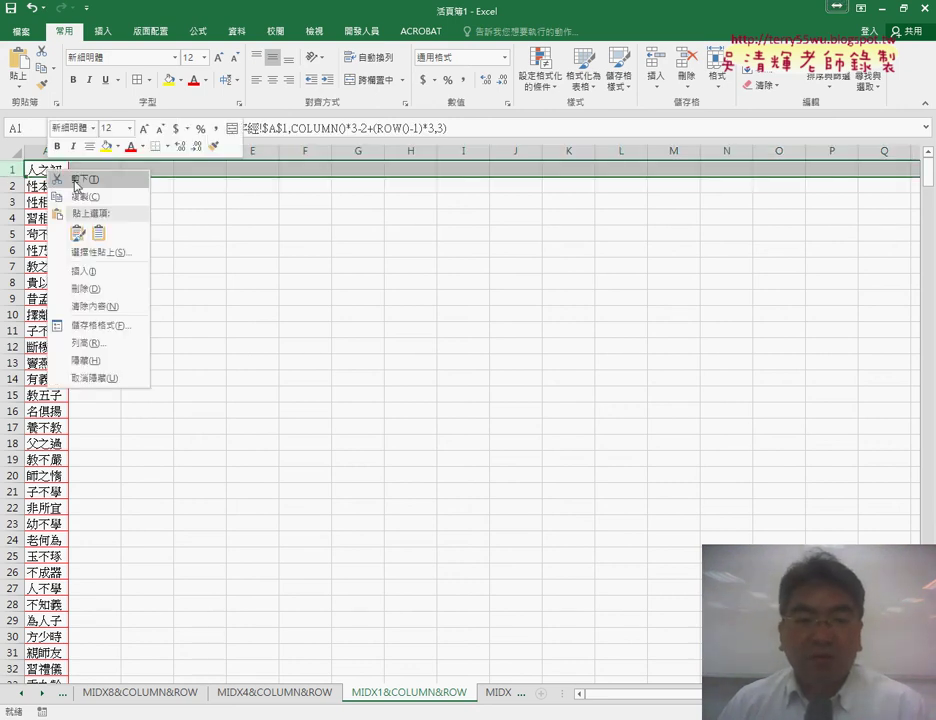
pyautogui.click(80, 271)
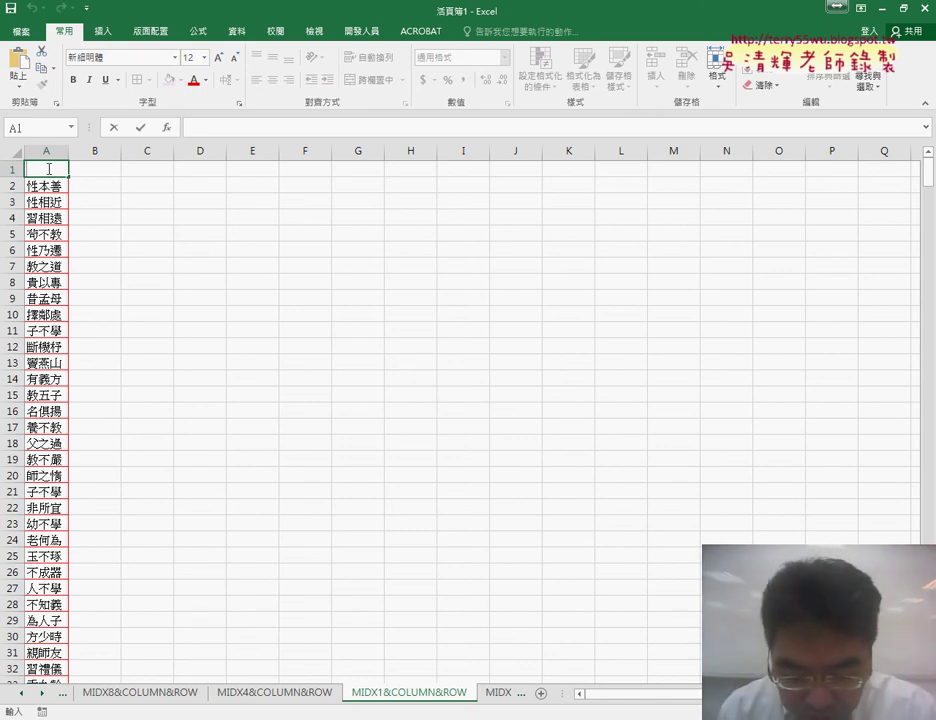
pyautogui.write('nq')
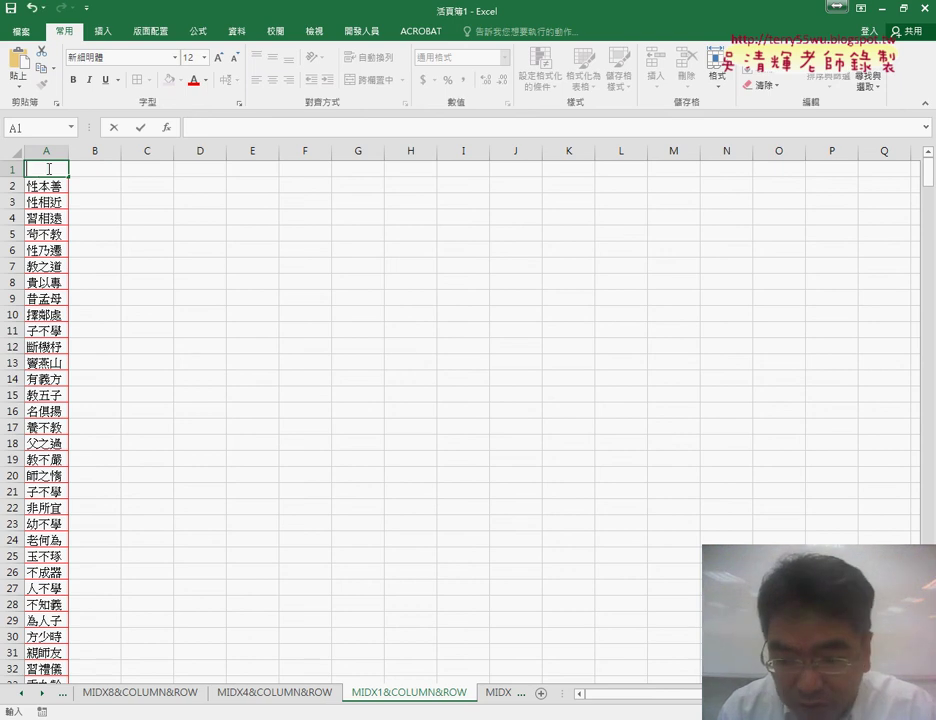
pyautogui.write('內')
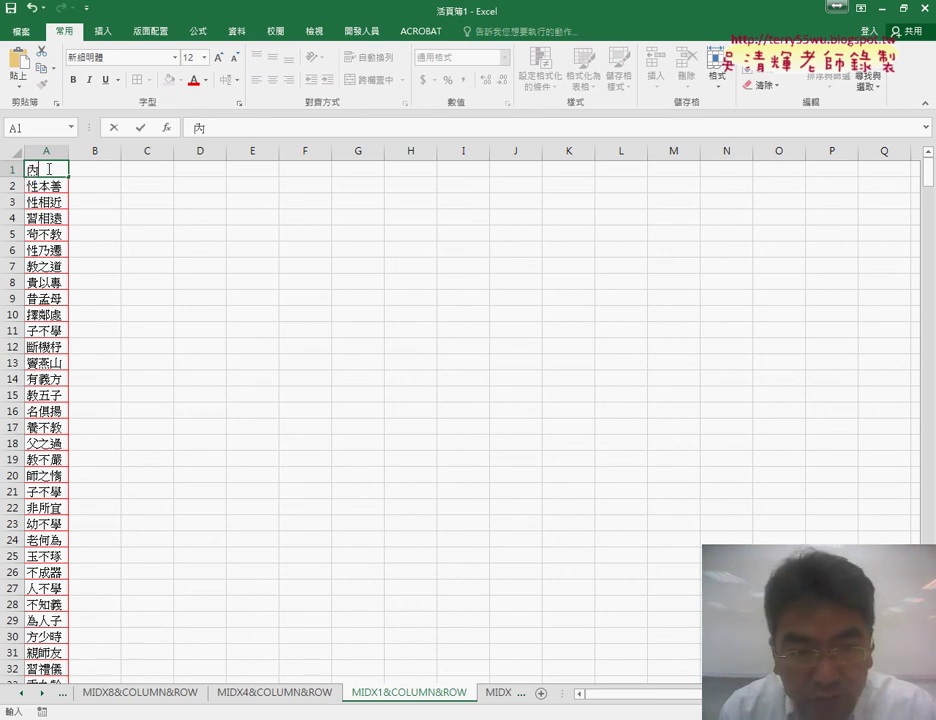
pyautogui.write('文')
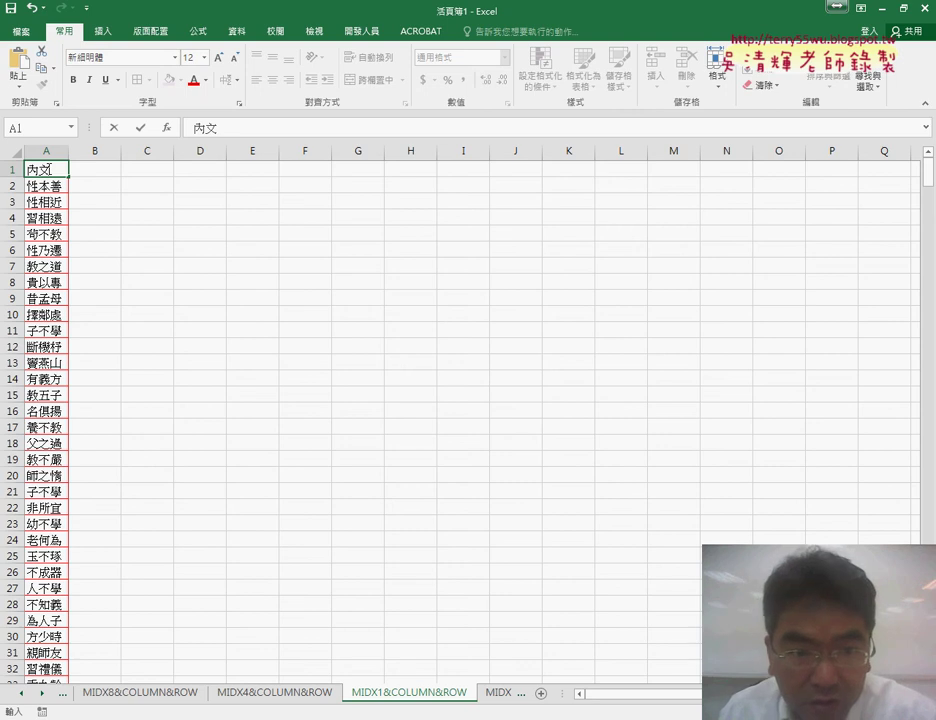
pyautogui.press('Return')
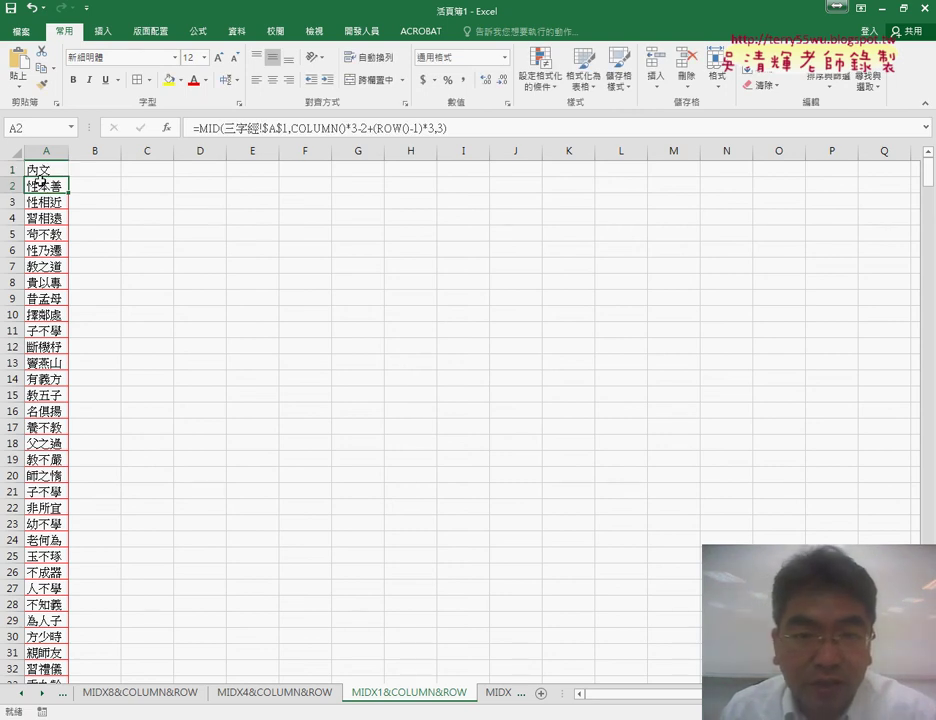
# Change A2's MID Start_num from ROW()-1 to ROW()-2 and confirm
pyautogui.click(185, 128)
pyautogui.click(168, 128)
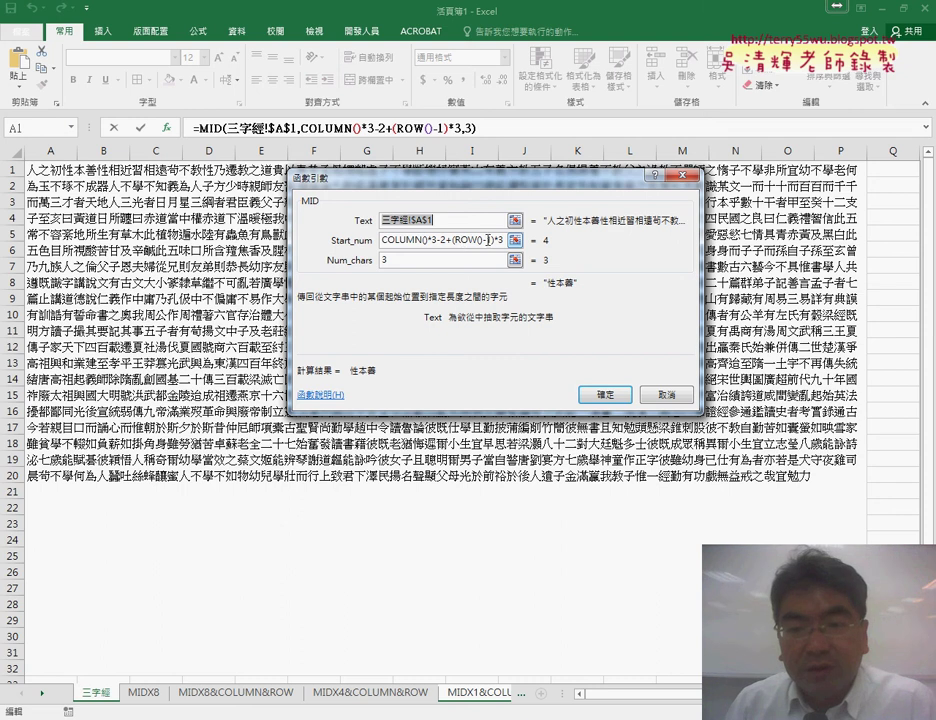
pyautogui.click(488, 240)
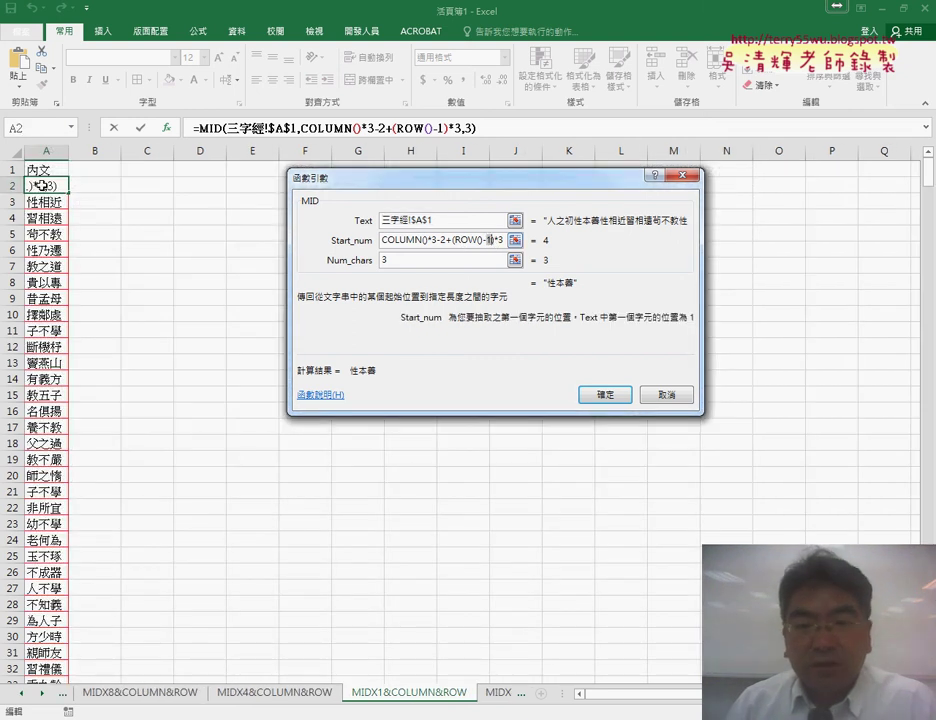
pyautogui.press('BackSpace')
pyautogui.write('2')
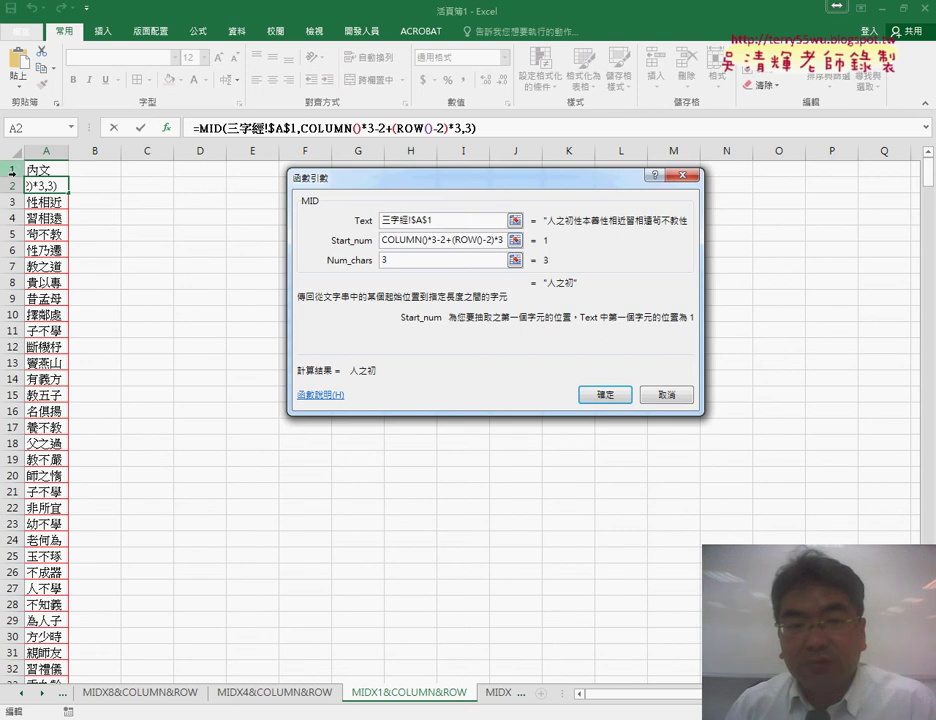
pyautogui.click(587, 396)
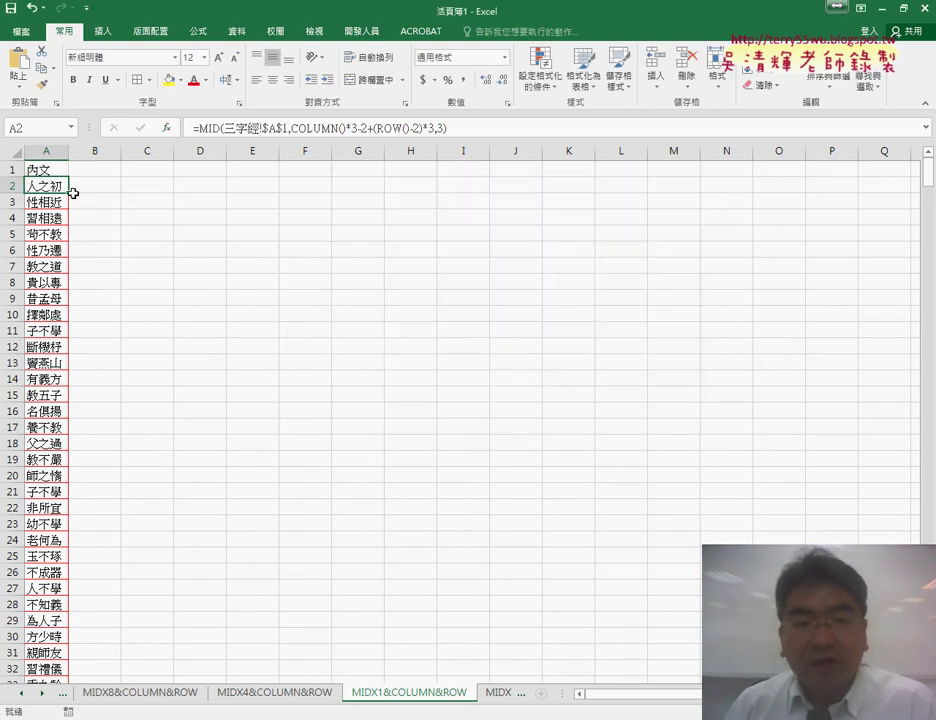
# Fill the corrected formula down column A to row 473, then return to the 內文 heading
pyautogui.moveTo(73, 193); pyautogui.dragTo(50, 700)
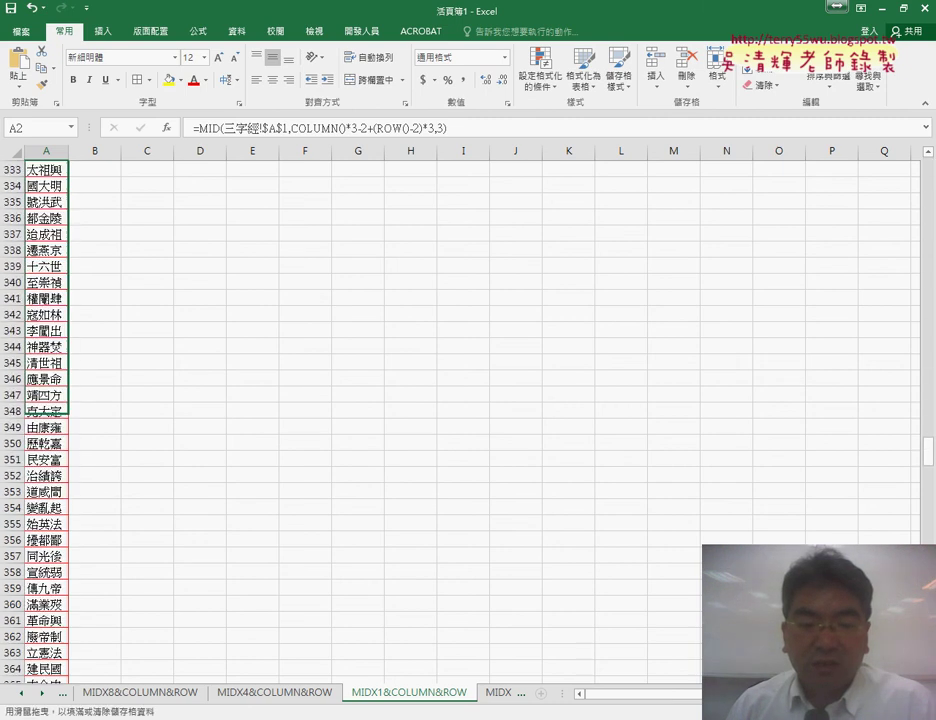
pyautogui.moveTo(50, 700)
pyautogui.mouseDown()
pyautogui.moveTo(86, 603)
pyautogui.moveTo(84, 639)
pyautogui.mouseUp()
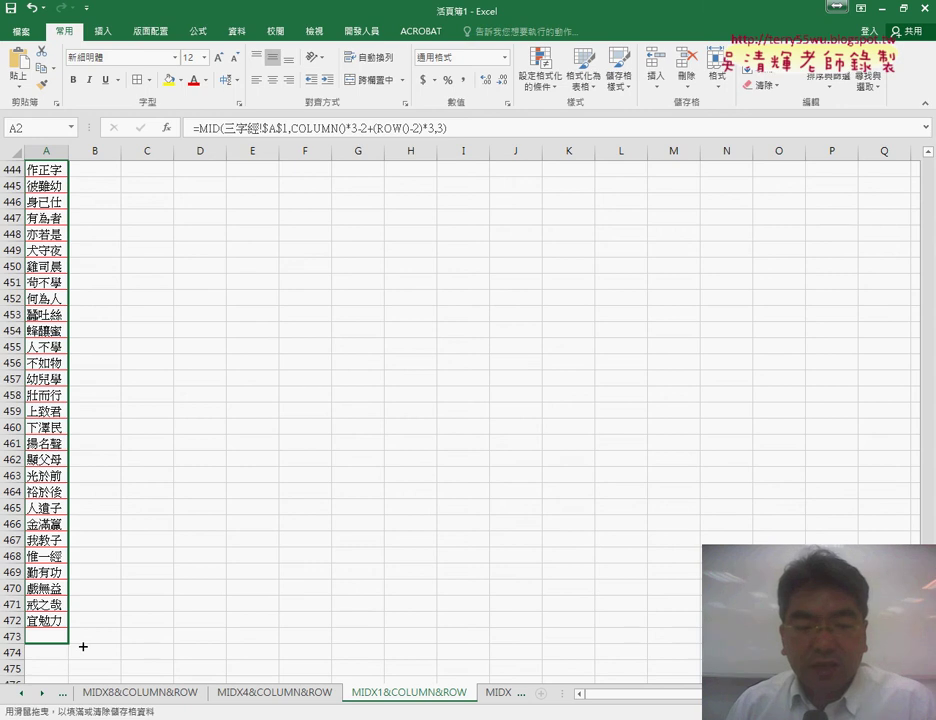
pyautogui.moveTo(83, 647); pyautogui.dragTo(77, 649)
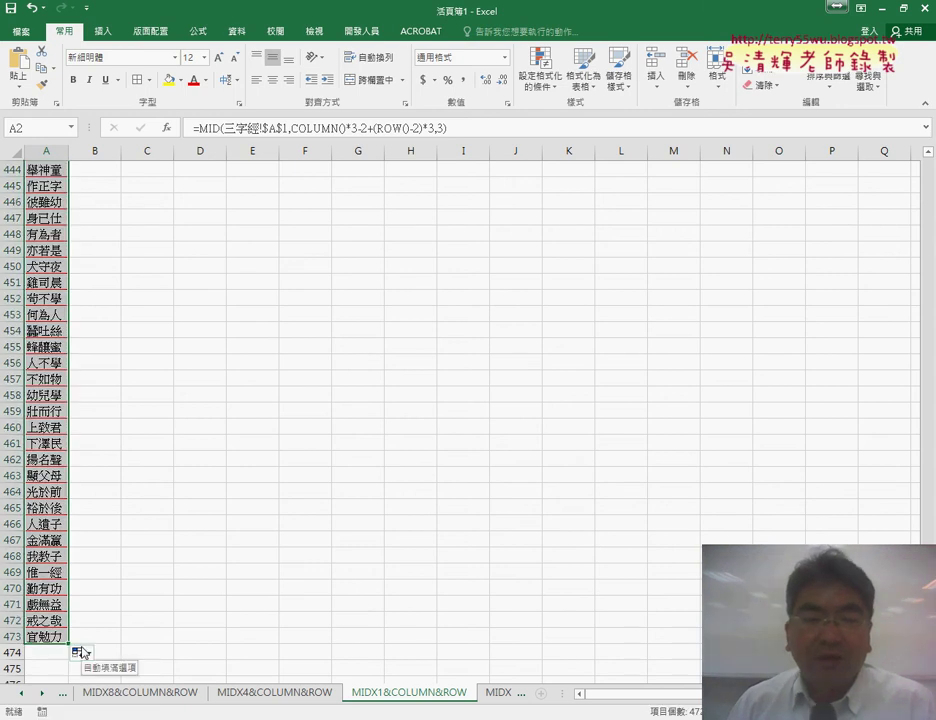
pyautogui.scroll(13, 242, 487)
pyautogui.scroll(14, 242, 487)
pyautogui.scroll(12, 242, 482)
pyautogui.scroll(12, 242, 482)
pyautogui.scroll(16, 239, 480)
pyautogui.scroll(13, 236, 480)
pyautogui.scroll(10, 232, 480)
pyautogui.scroll(18, 226, 474)
pyautogui.scroll(10, 224, 473)
pyautogui.scroll(13, 224, 473)
pyautogui.scroll(14, 224, 471)
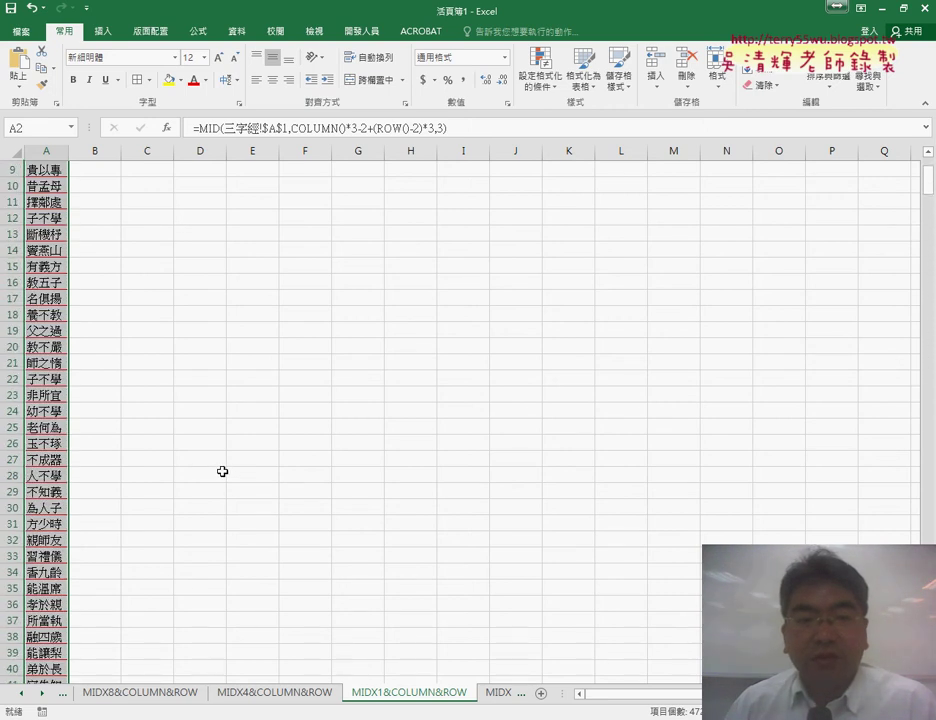
pyautogui.scroll(3, 225, 469)
pyautogui.click(38, 168)
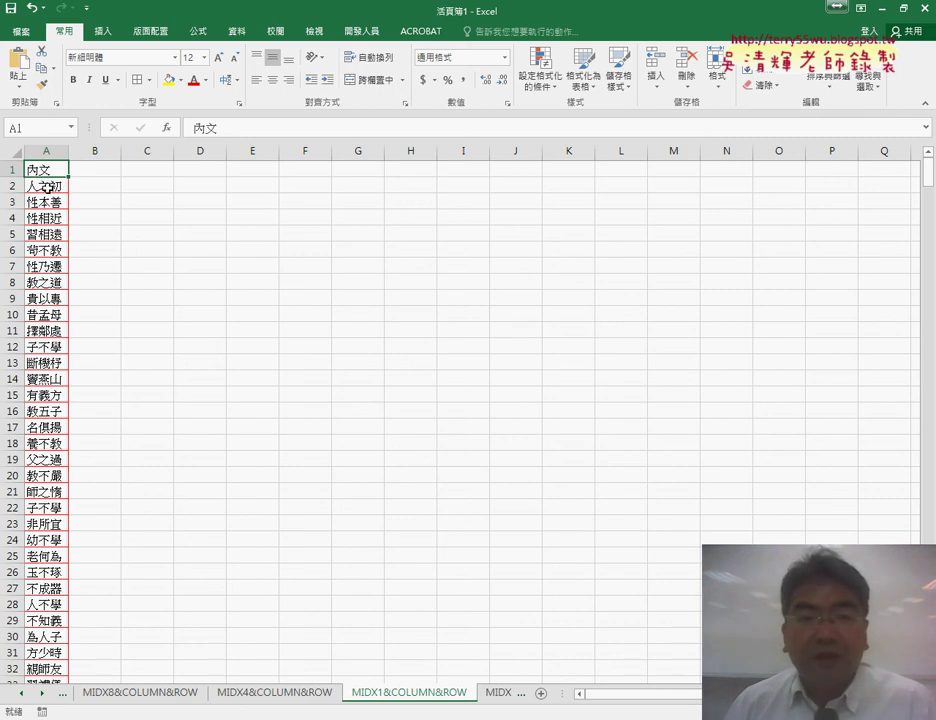
# Apply a Contains 仁 text filter to the 內文 column, leaving only 曰仁義 and 說仁義
pyautogui.click(241, 33)
pyautogui.click(451, 70)
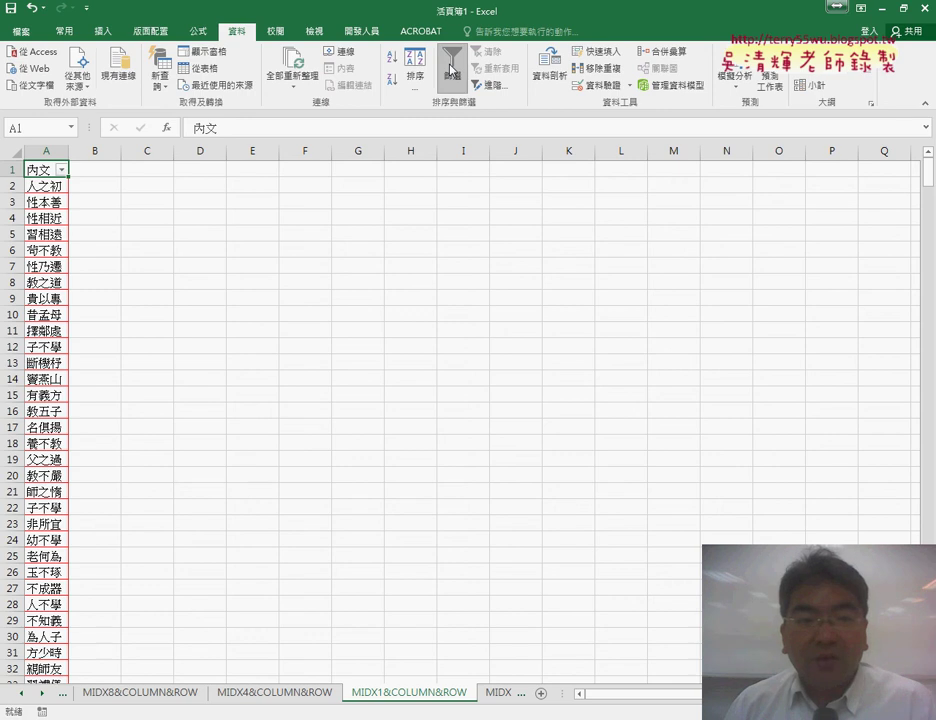
pyautogui.click(62, 169)
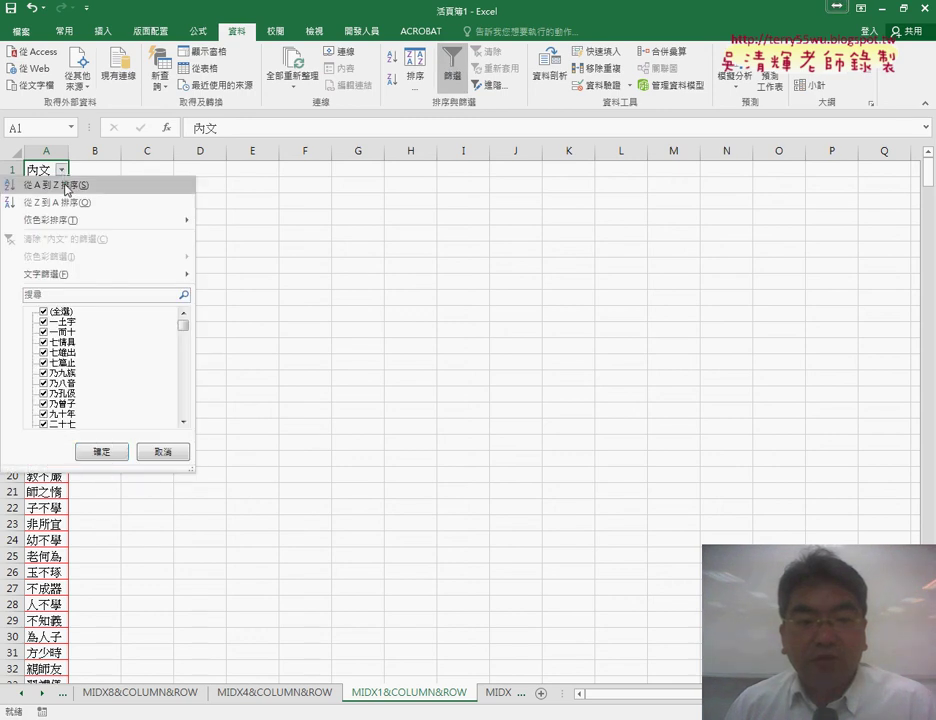
pyautogui.moveTo(70, 275)
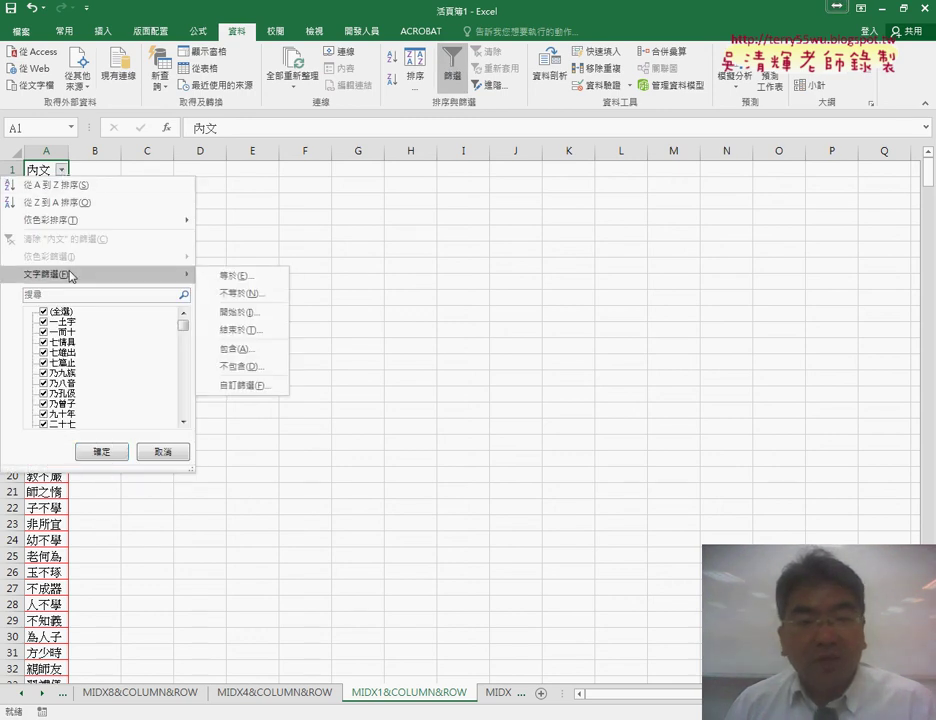
pyautogui.click(239, 355)
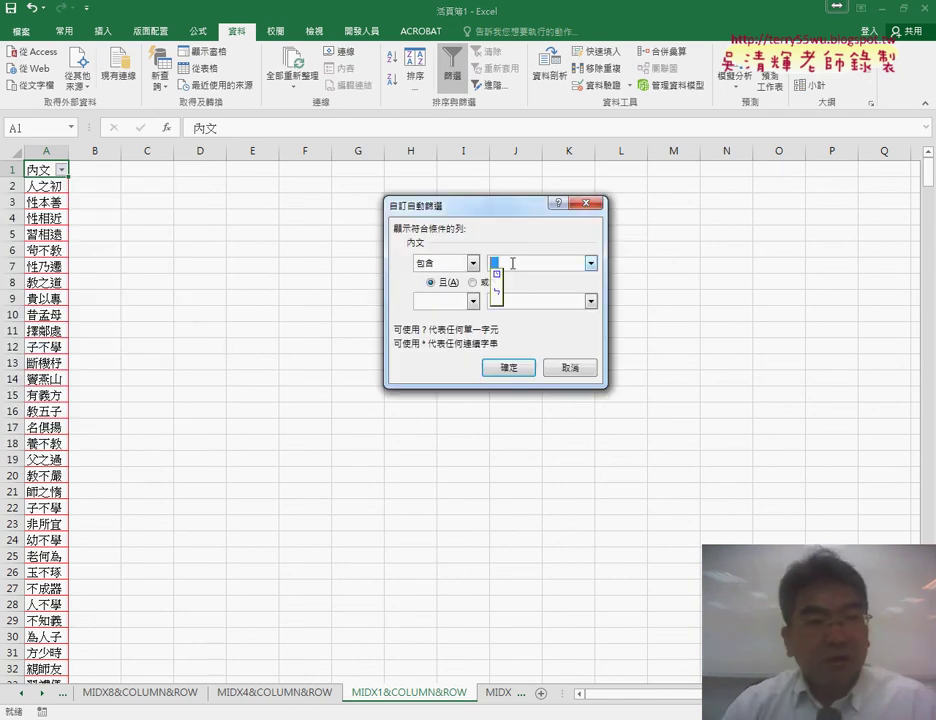
pyautogui.write('人')
pyautogui.press('Down')
pyautogui.press('Down')
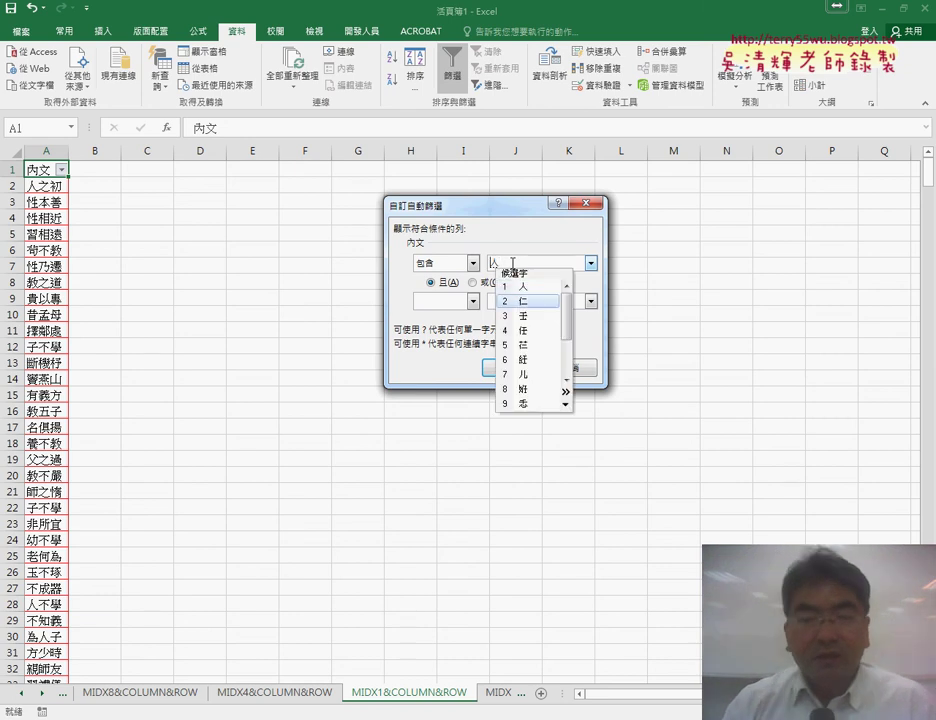
pyautogui.press('Return')
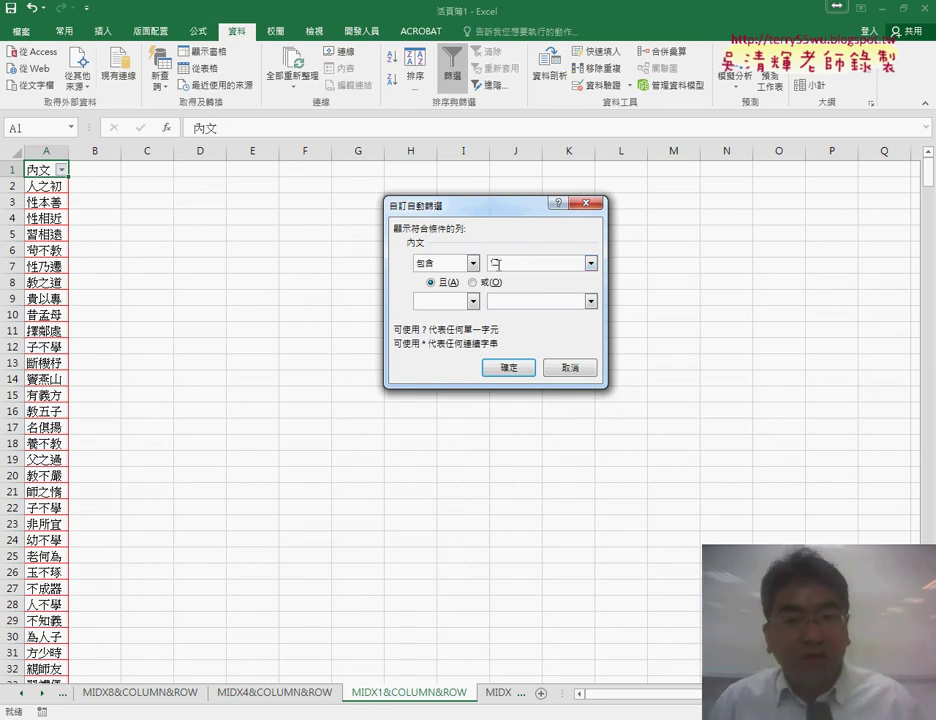
pyautogui.write('仁')
pyautogui.click(516, 375)
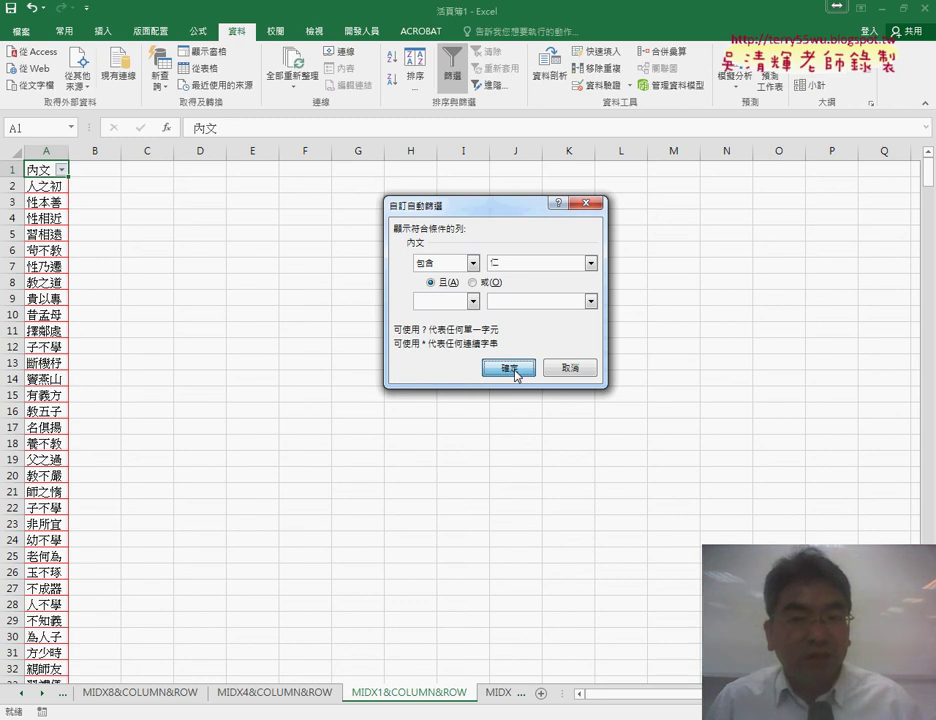
pyautogui.click(514, 372)
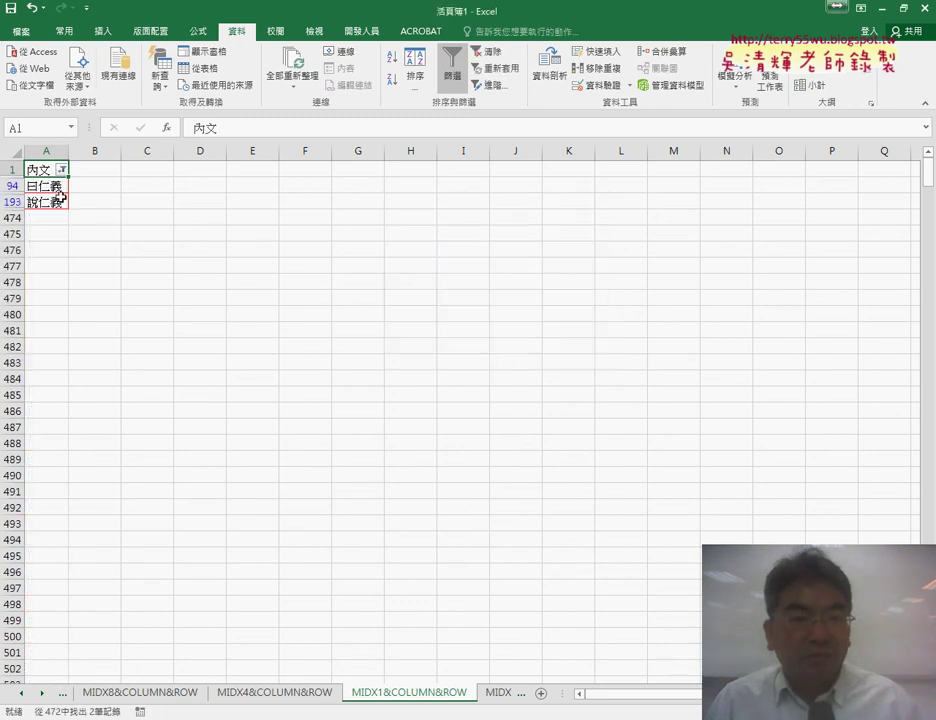
pyautogui.moveTo(44, 186); pyautogui.dragTo(44, 202)
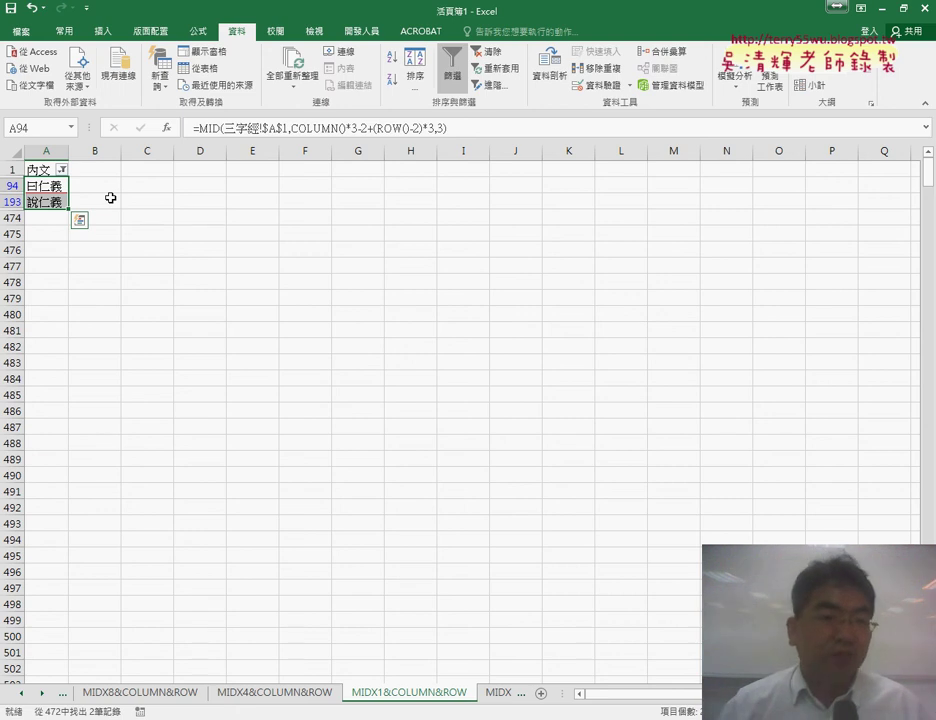
pyautogui.moveTo(43, 174); pyautogui.dragTo(42, 202)
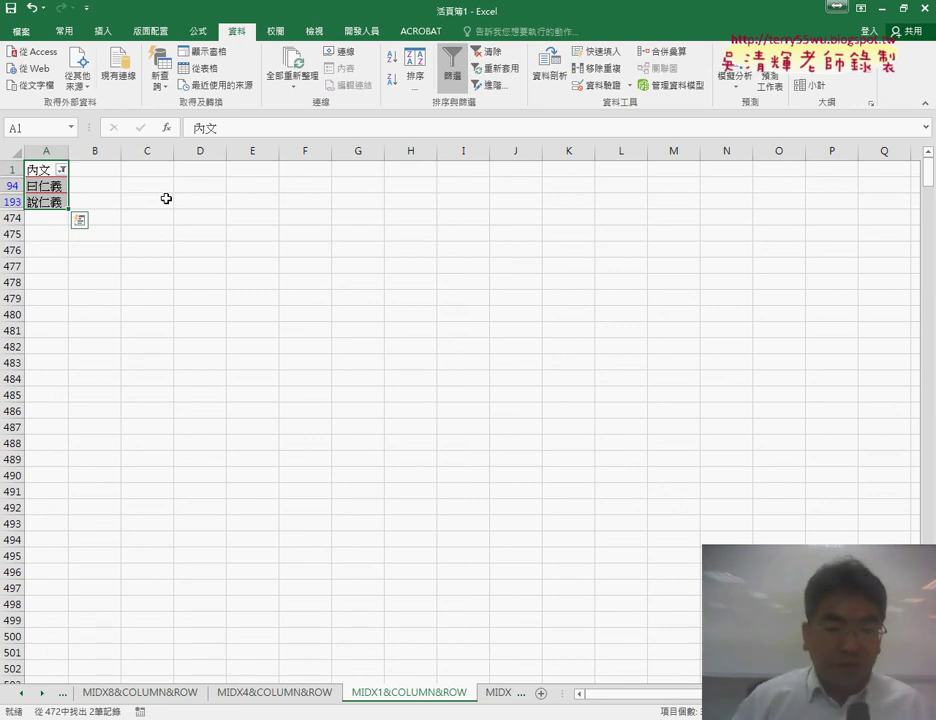
# Go to the MIDX8&COLUMN&ROW sheet tab to view the eight-column phrase grid
pyautogui.click(152, 695)
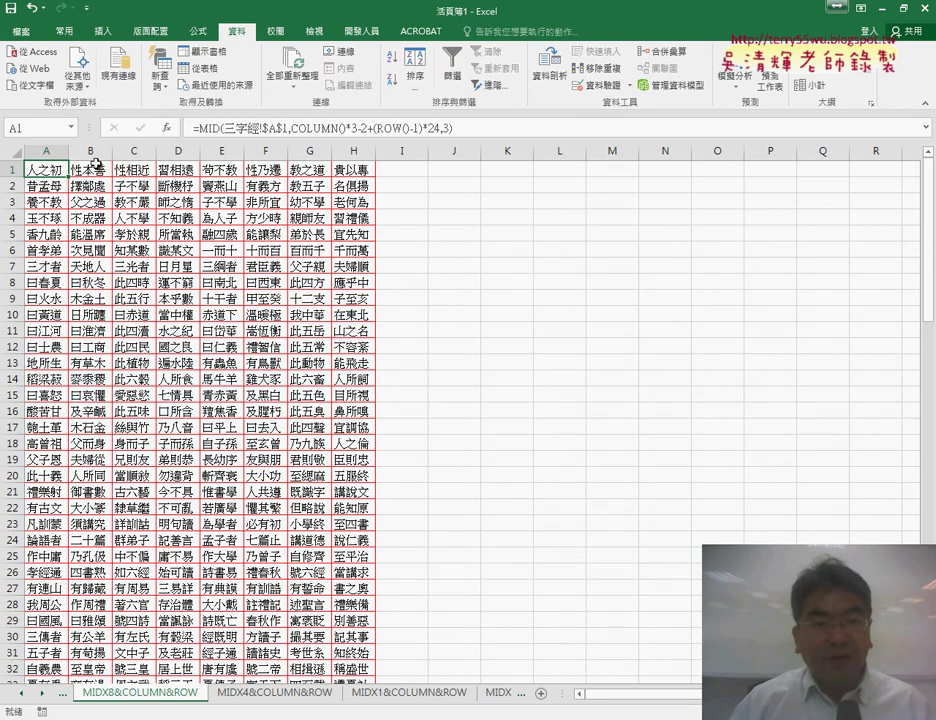